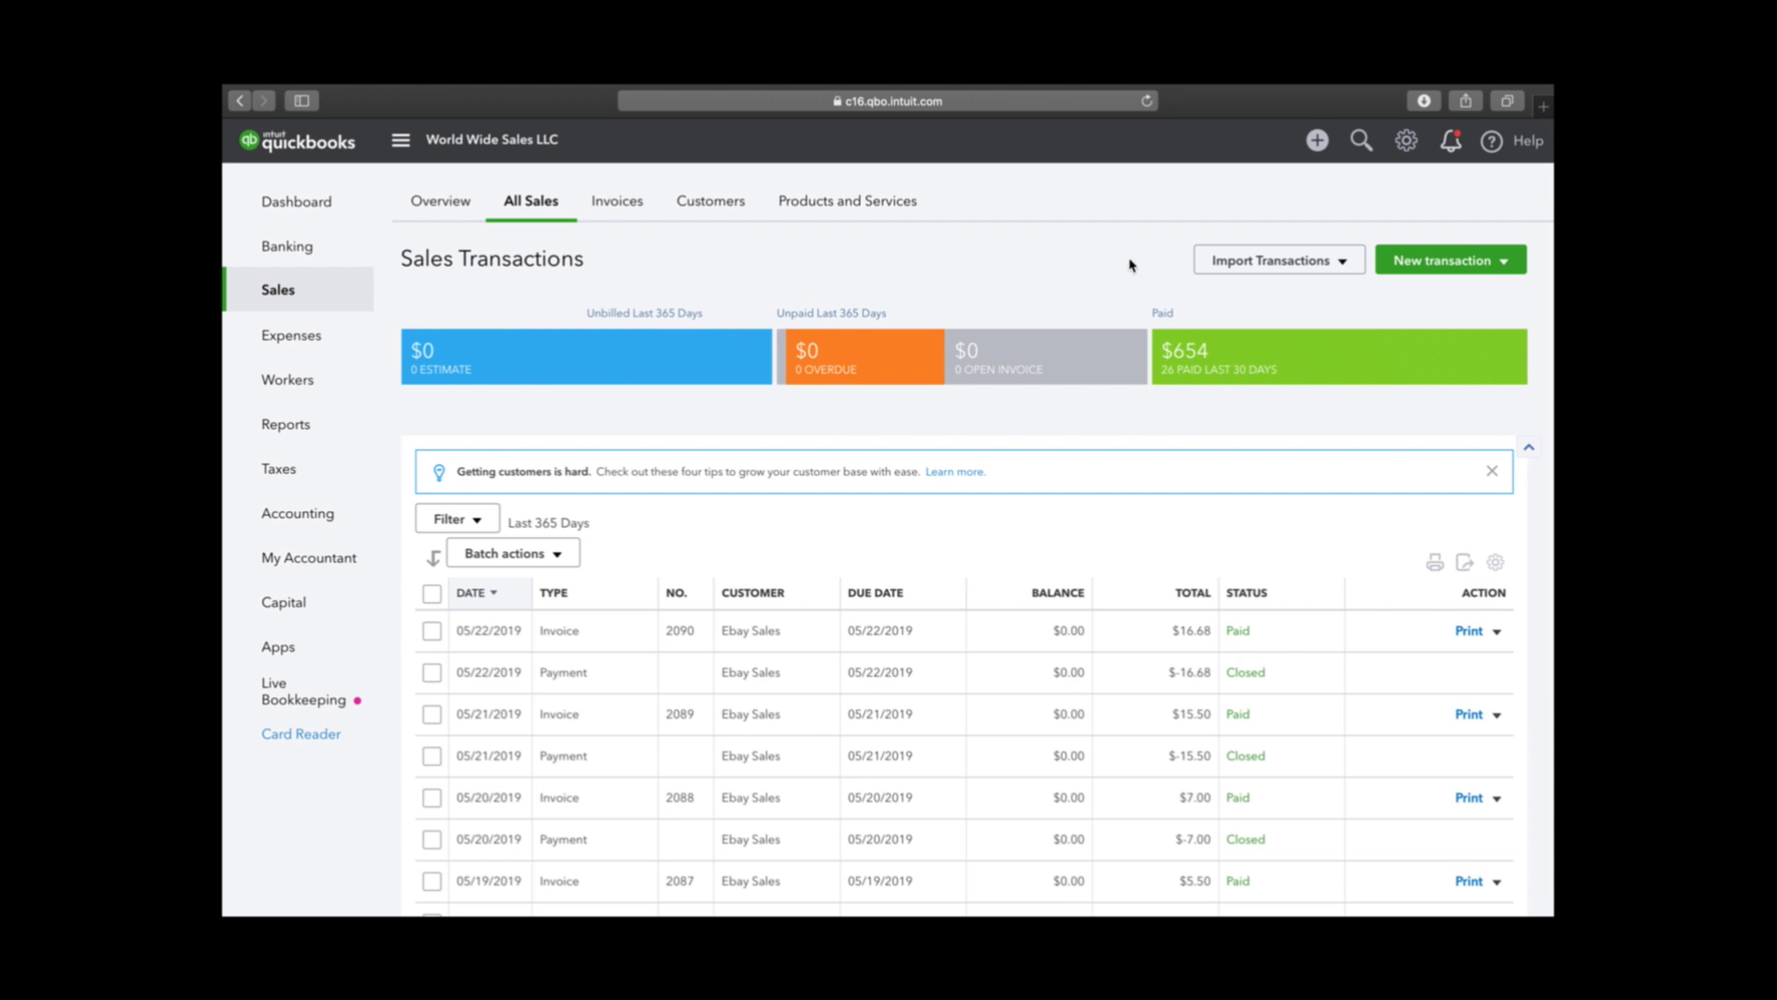
Step: Examine the options for importing and creating transactions, and look through the list of sales transactions
left_click(1343, 258)
left_click(1482, 264)
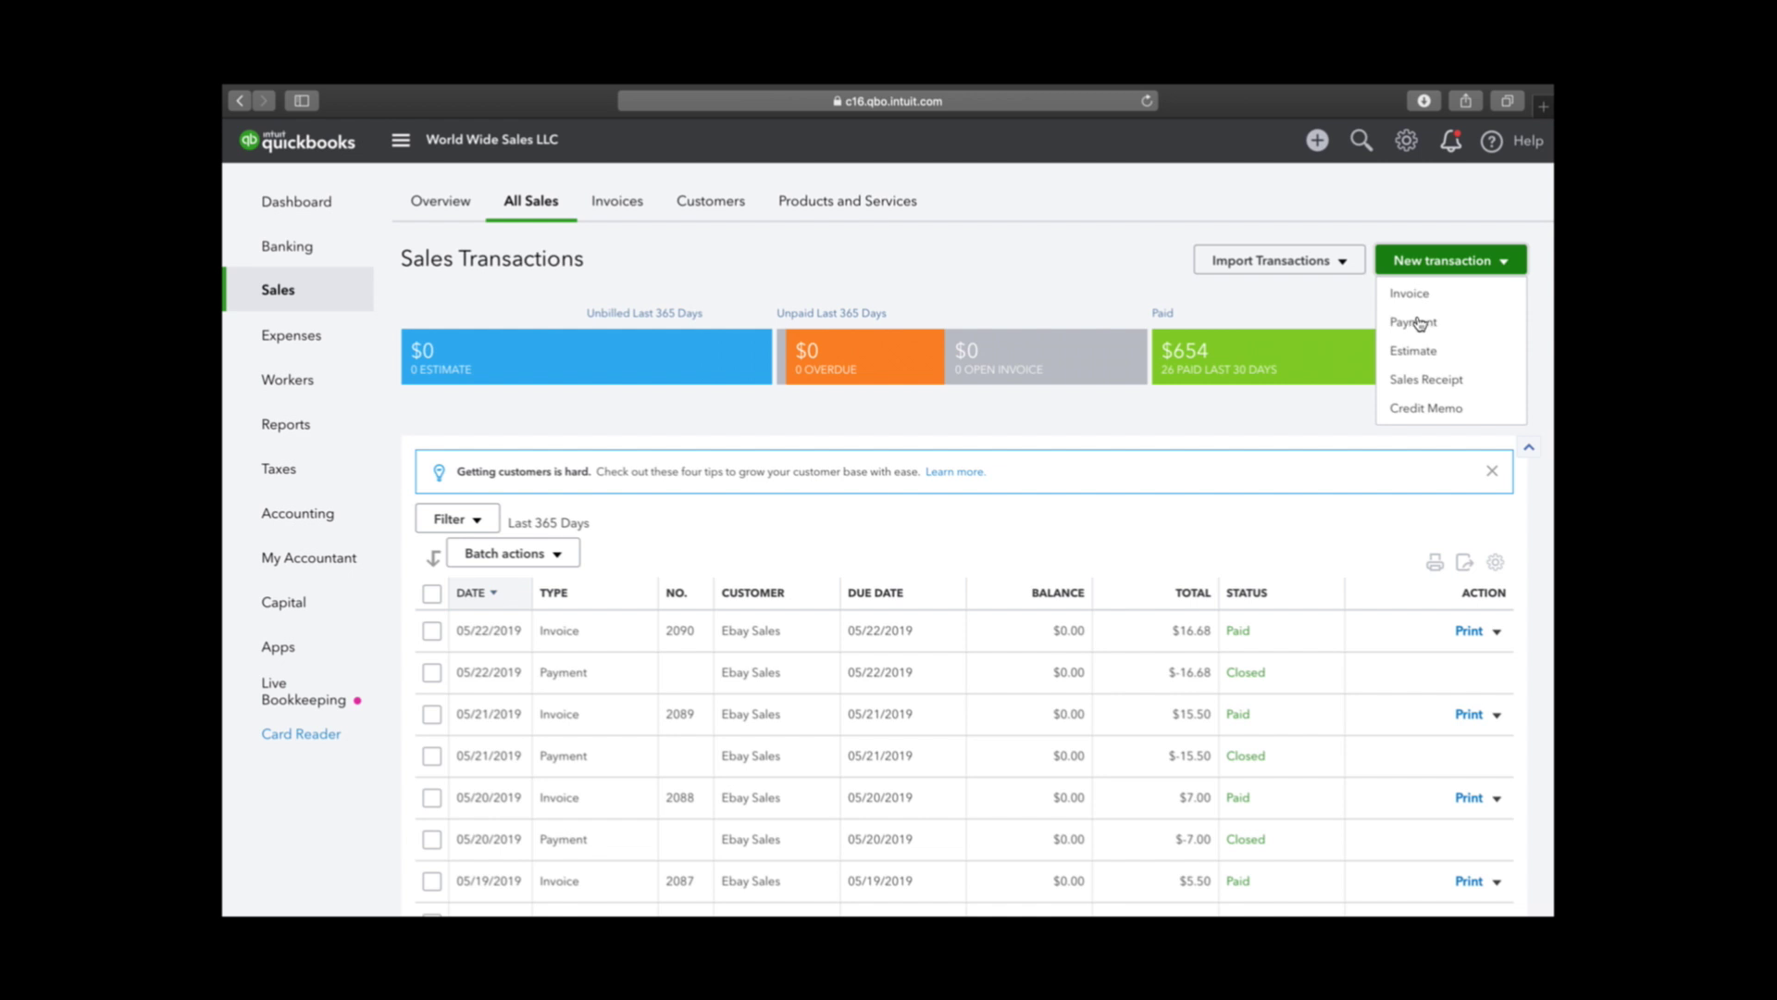
left_click(1189, 437)
scroll(1023, 431, "down", 5)
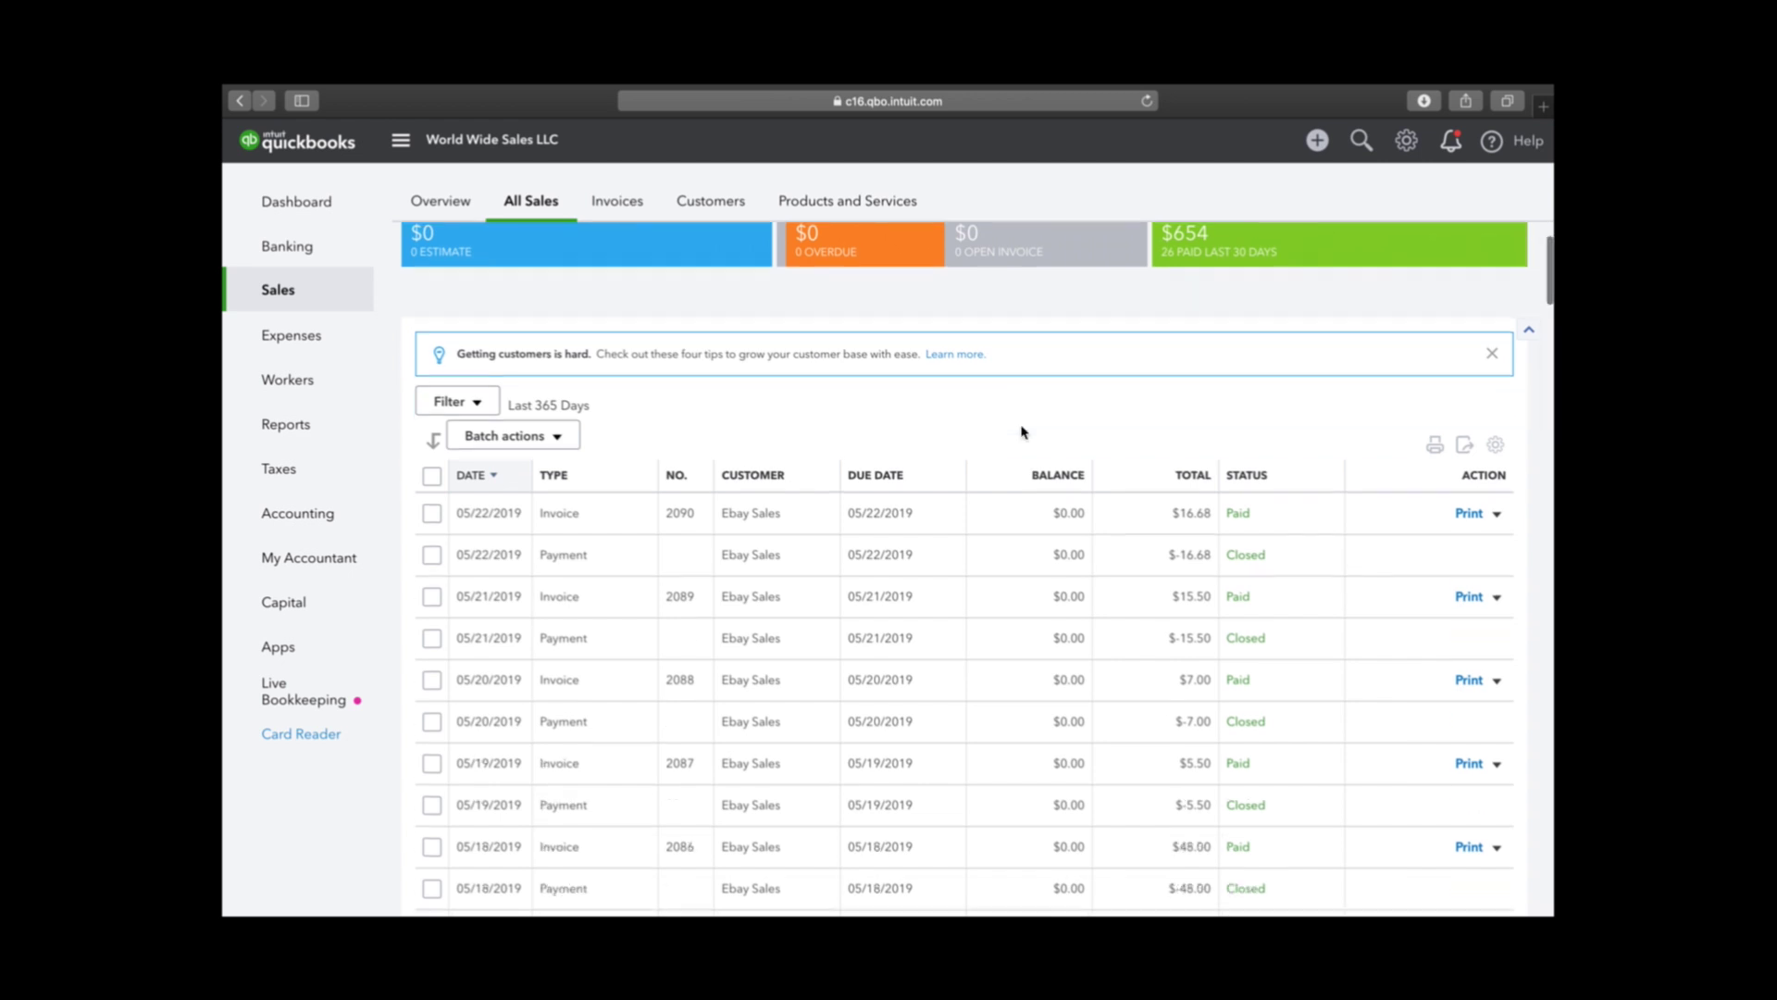
scroll(1023, 432, "down", 8)
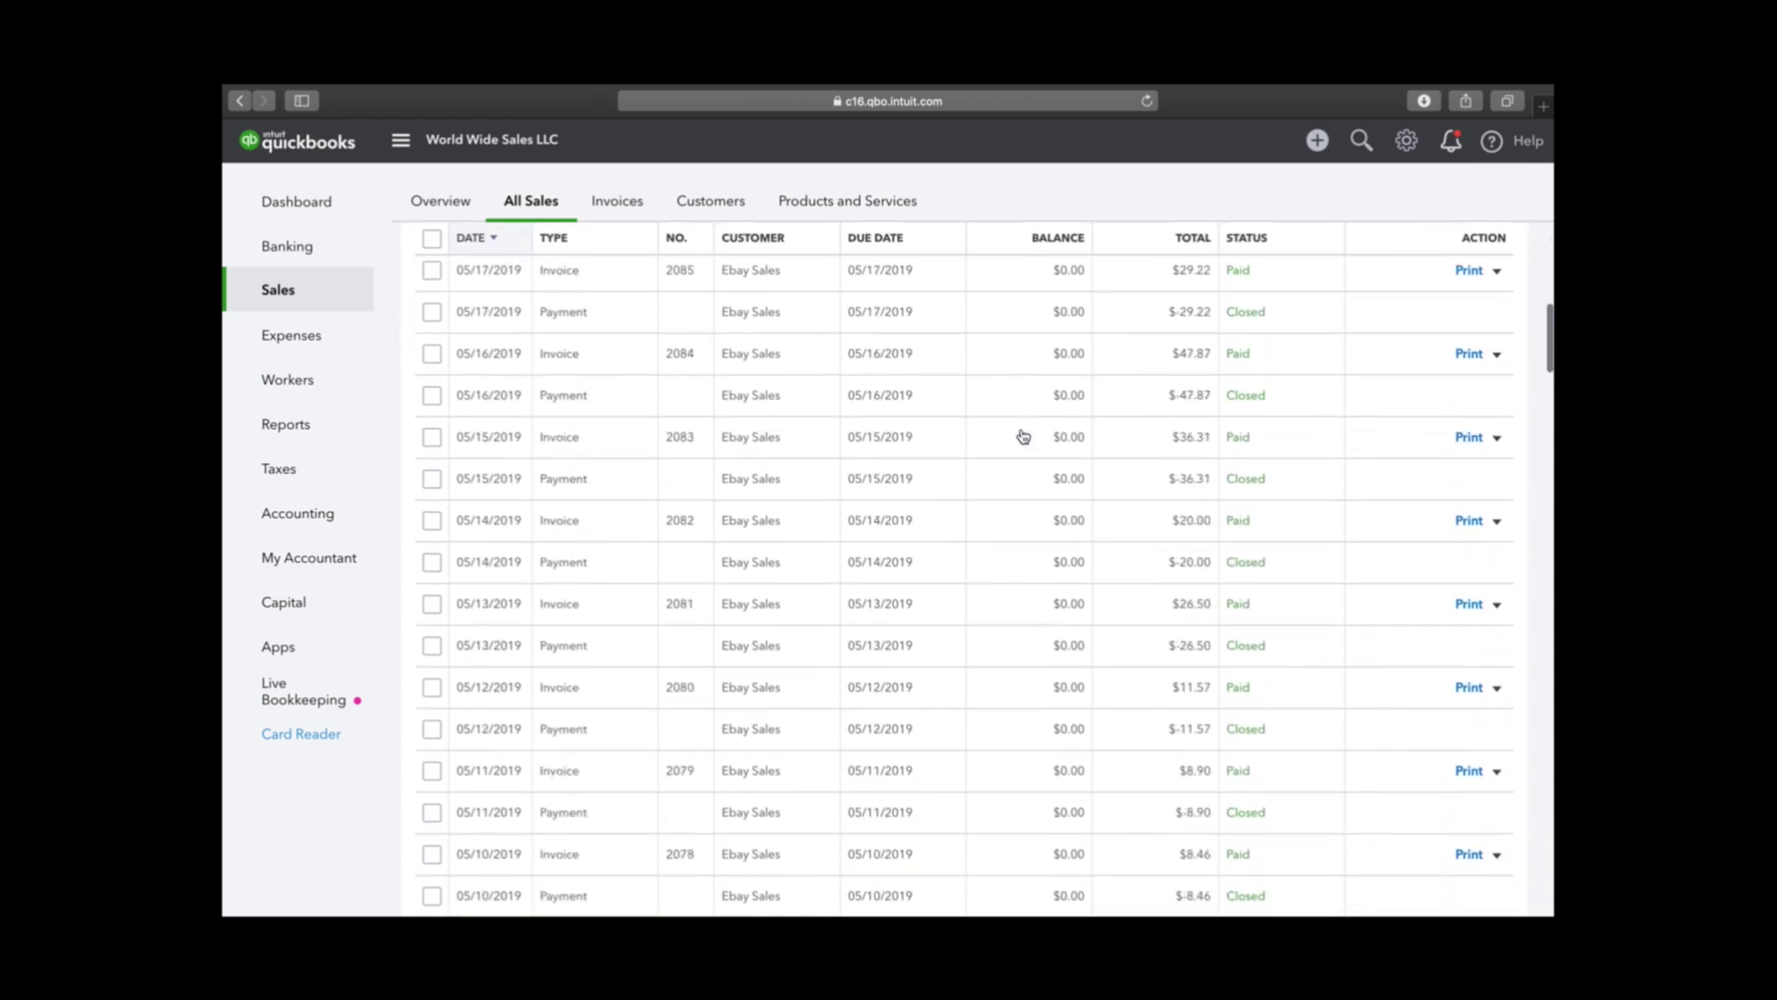
scroll(1023, 436, "down", 3)
scroll(1023, 436, "down", 6)
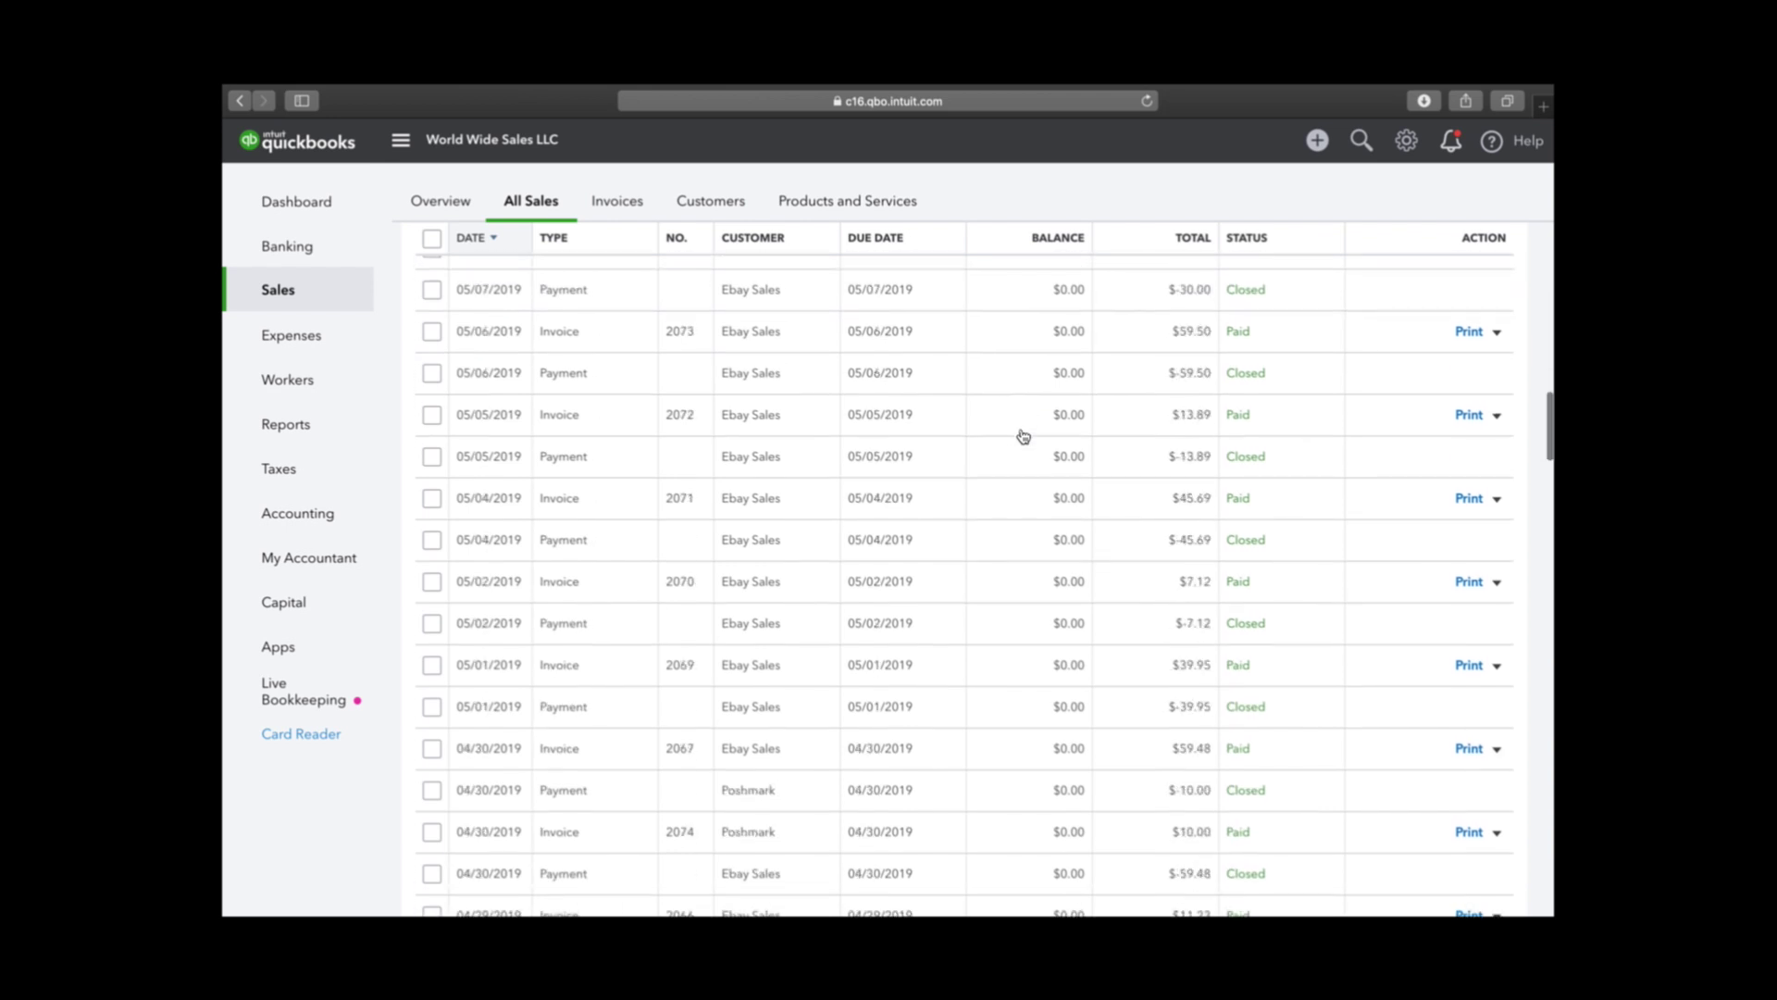
scroll(1023, 436, "up", 1)
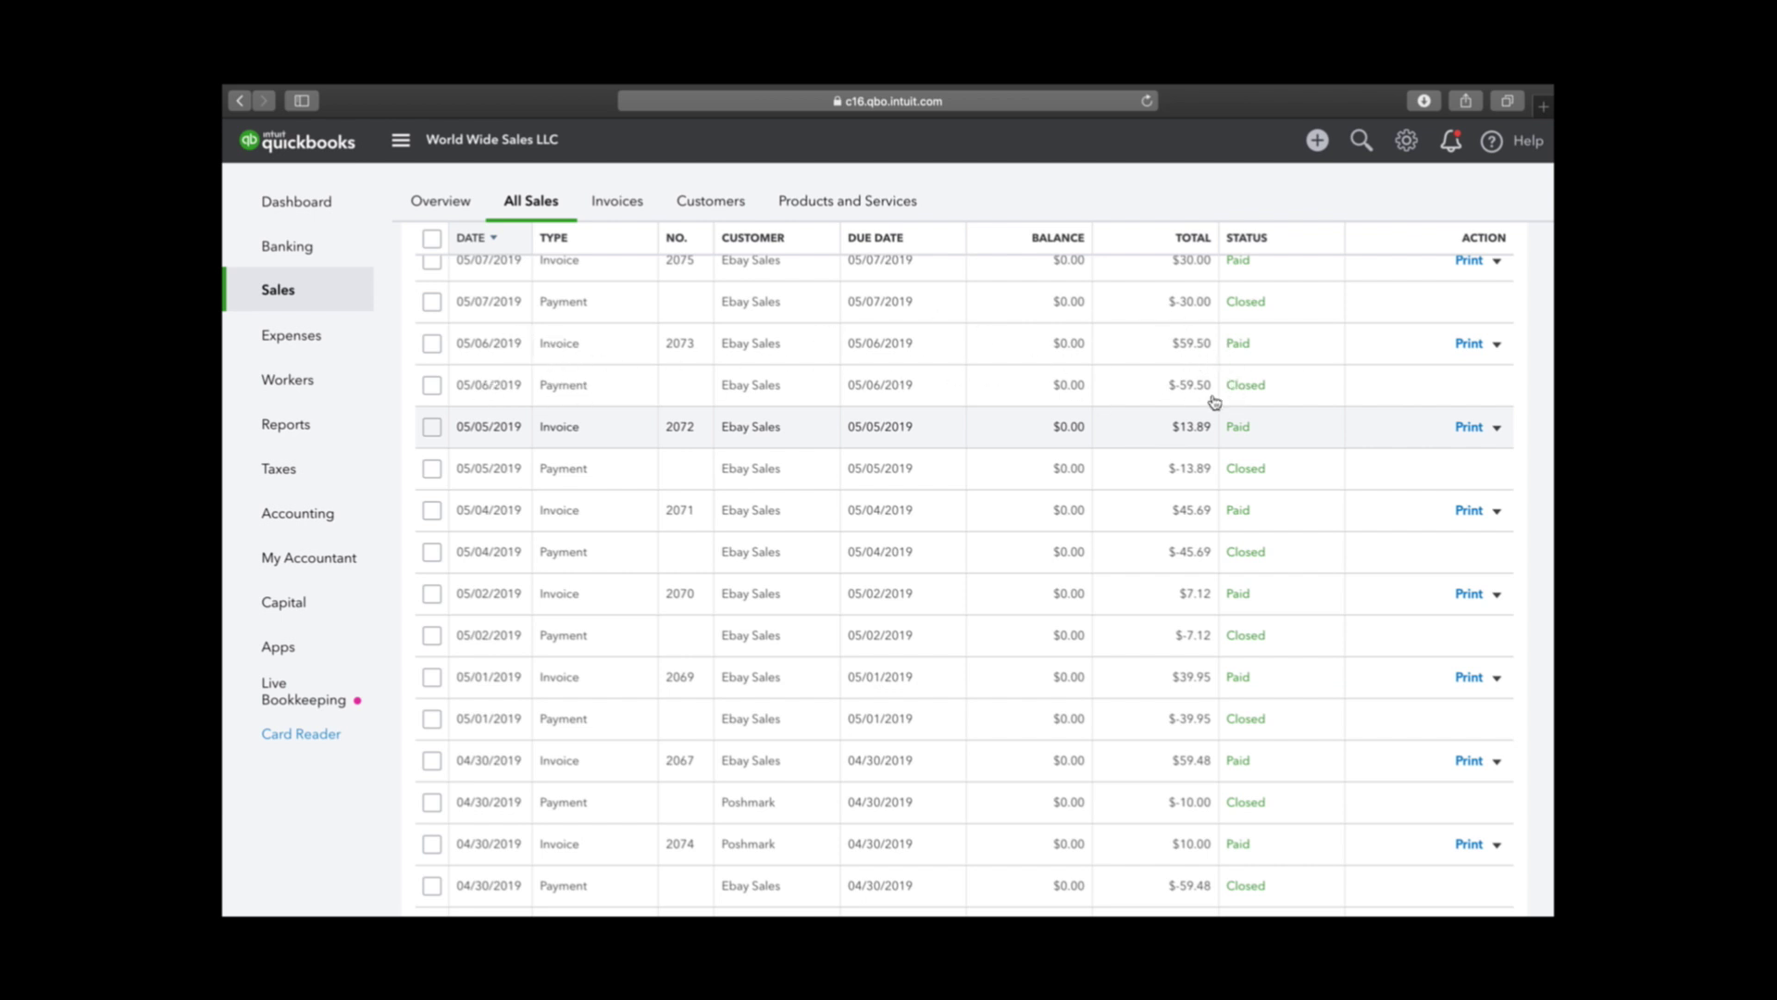
scroll(627, 496, "up", 15)
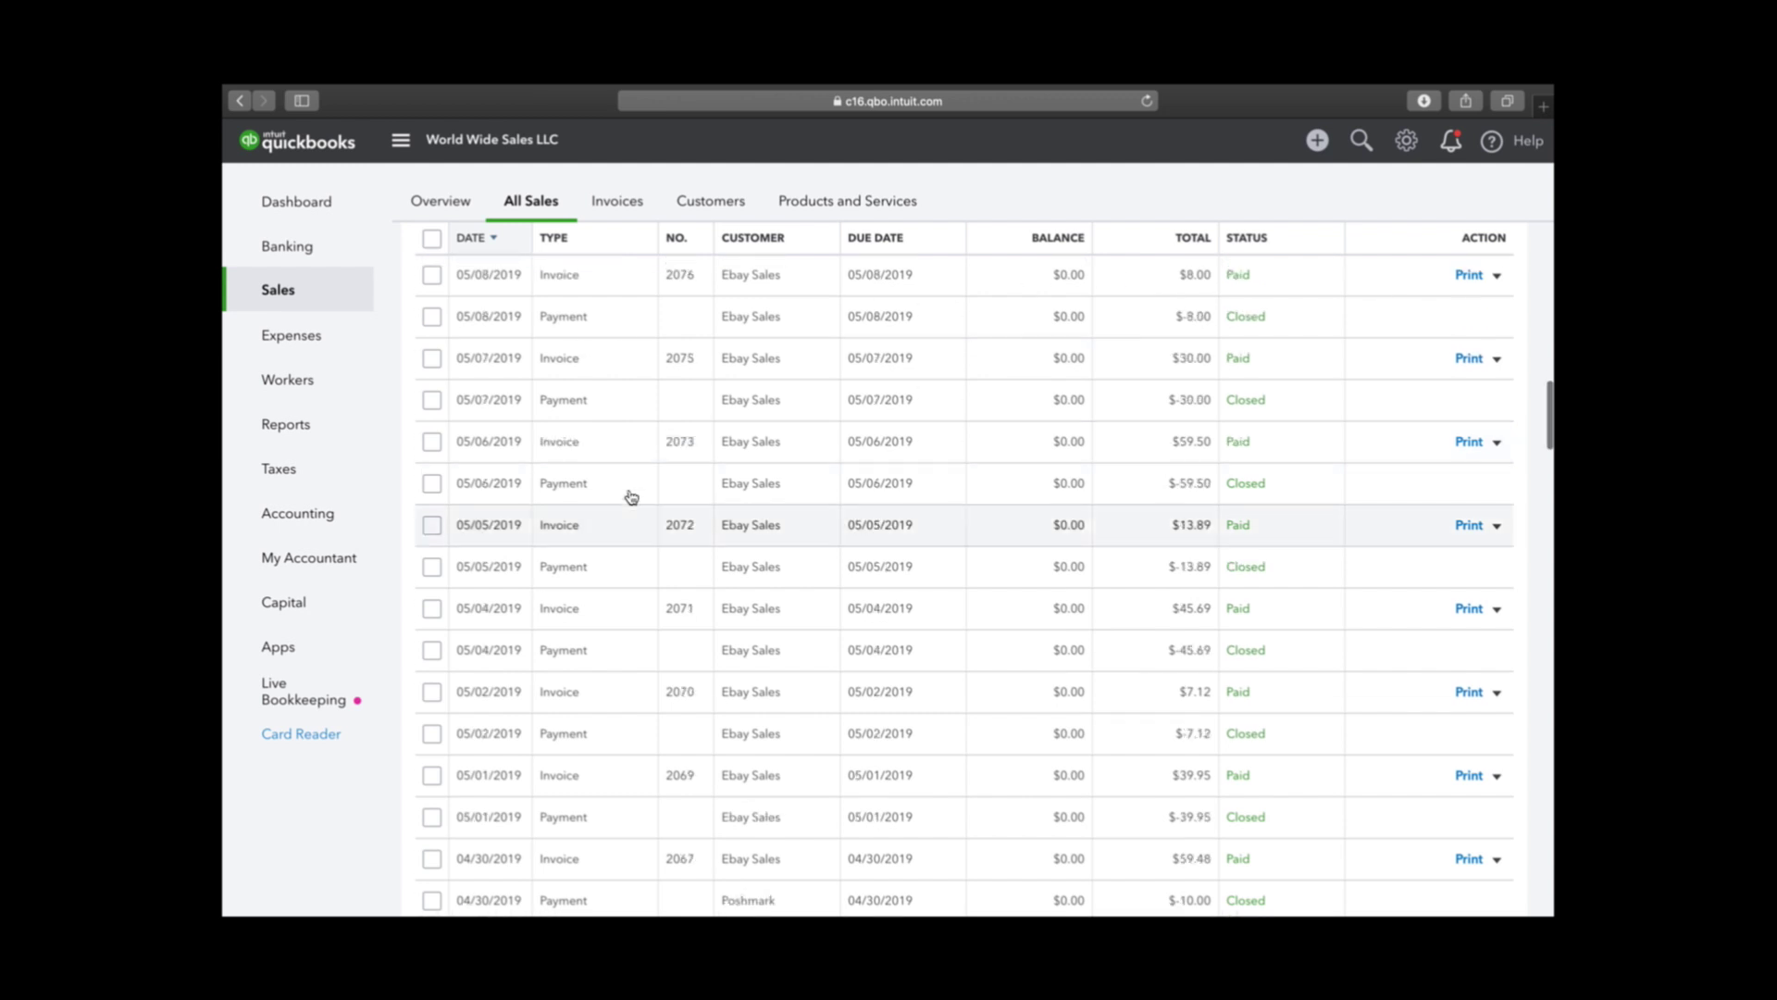
Step: Start a new invoice from the sales transactions page
left_click(1437, 266)
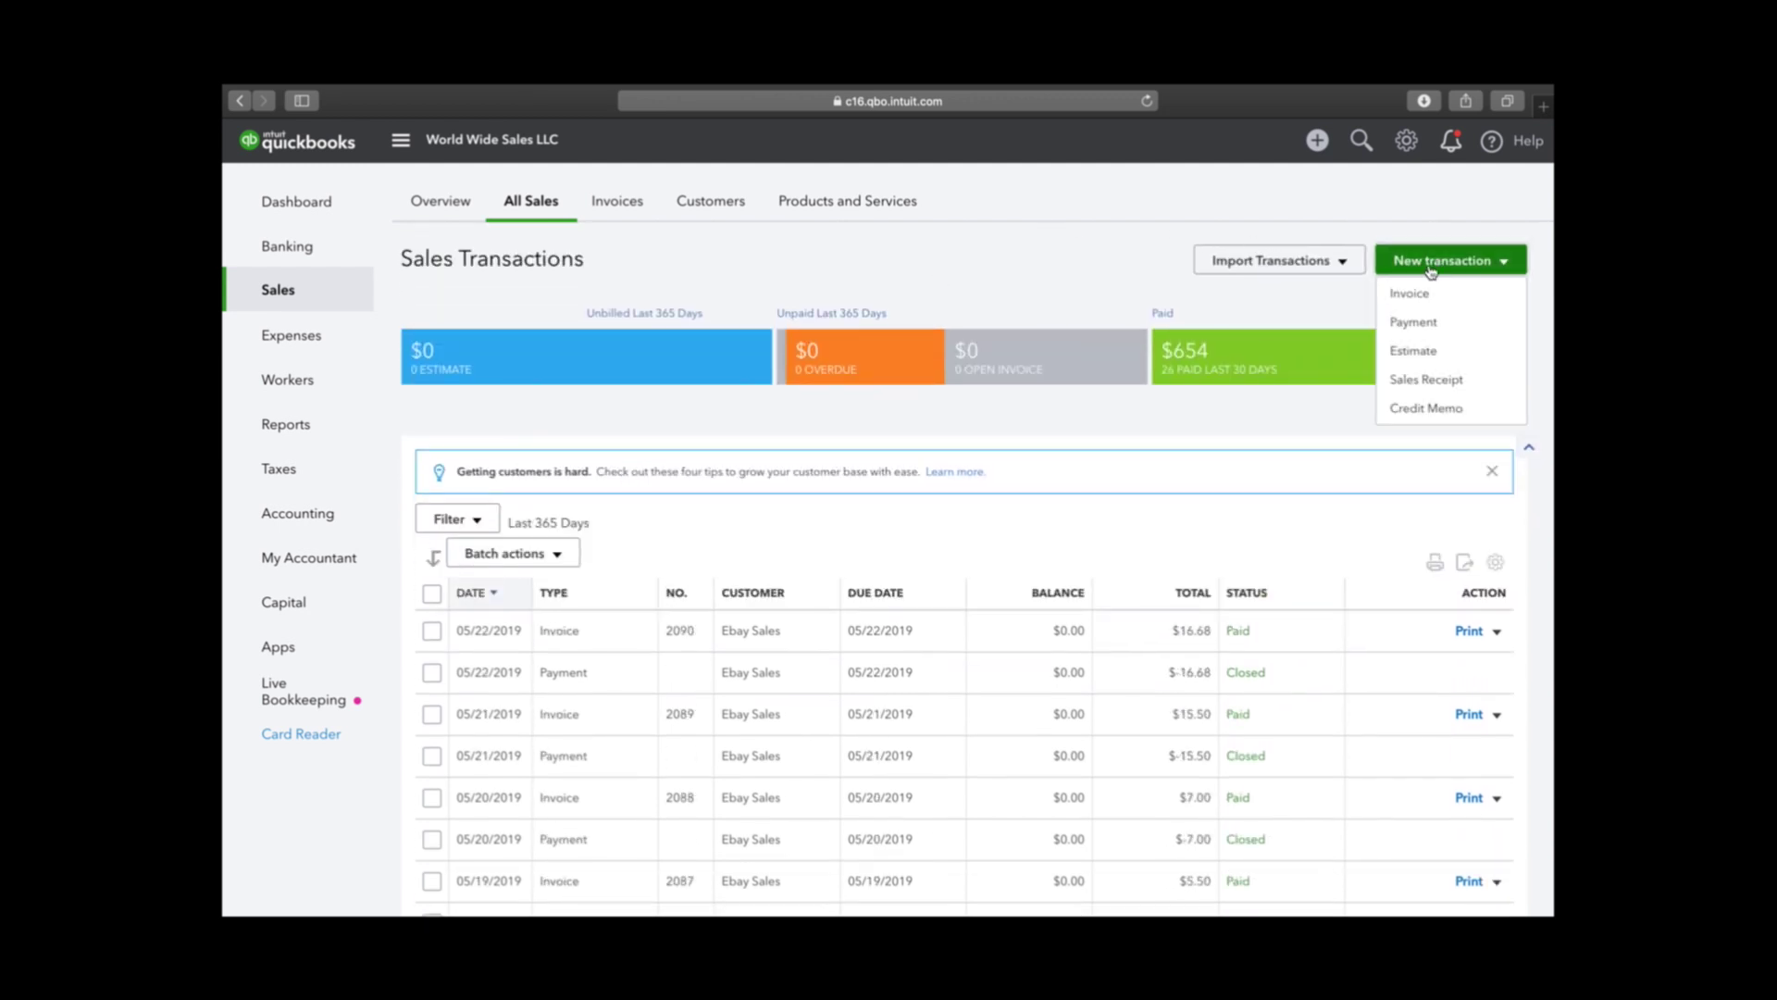
left_click(1408, 296)
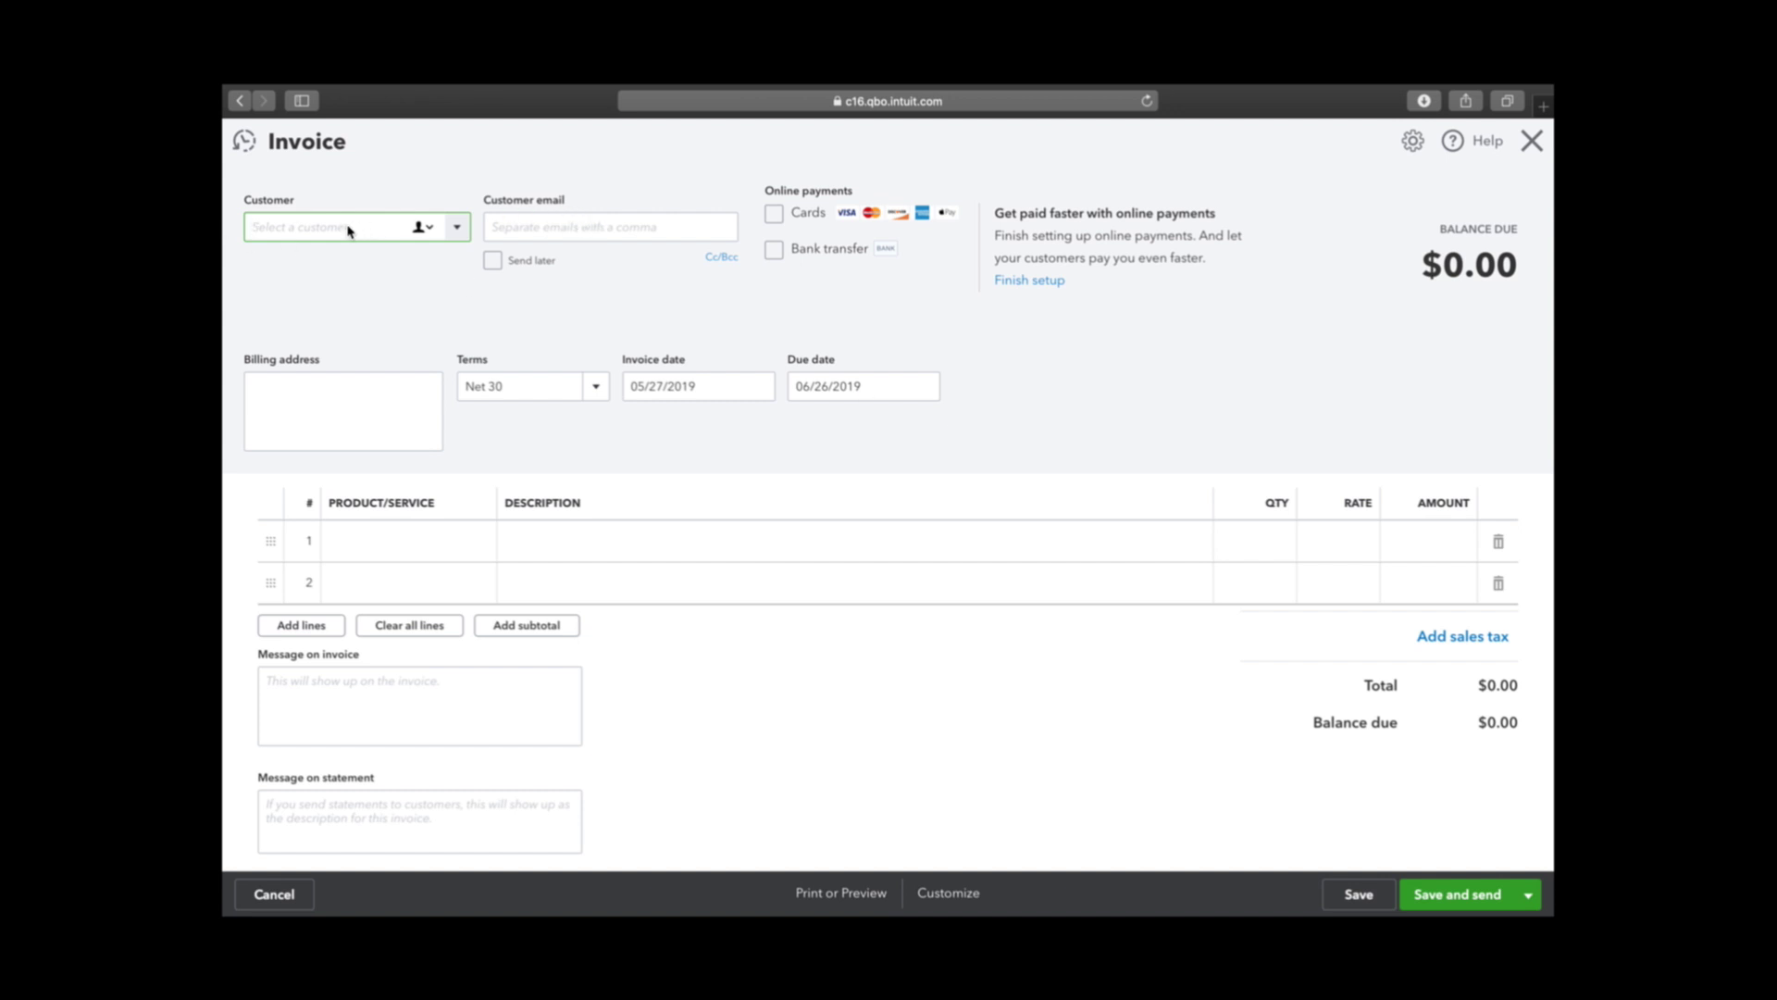
type("VIP F")
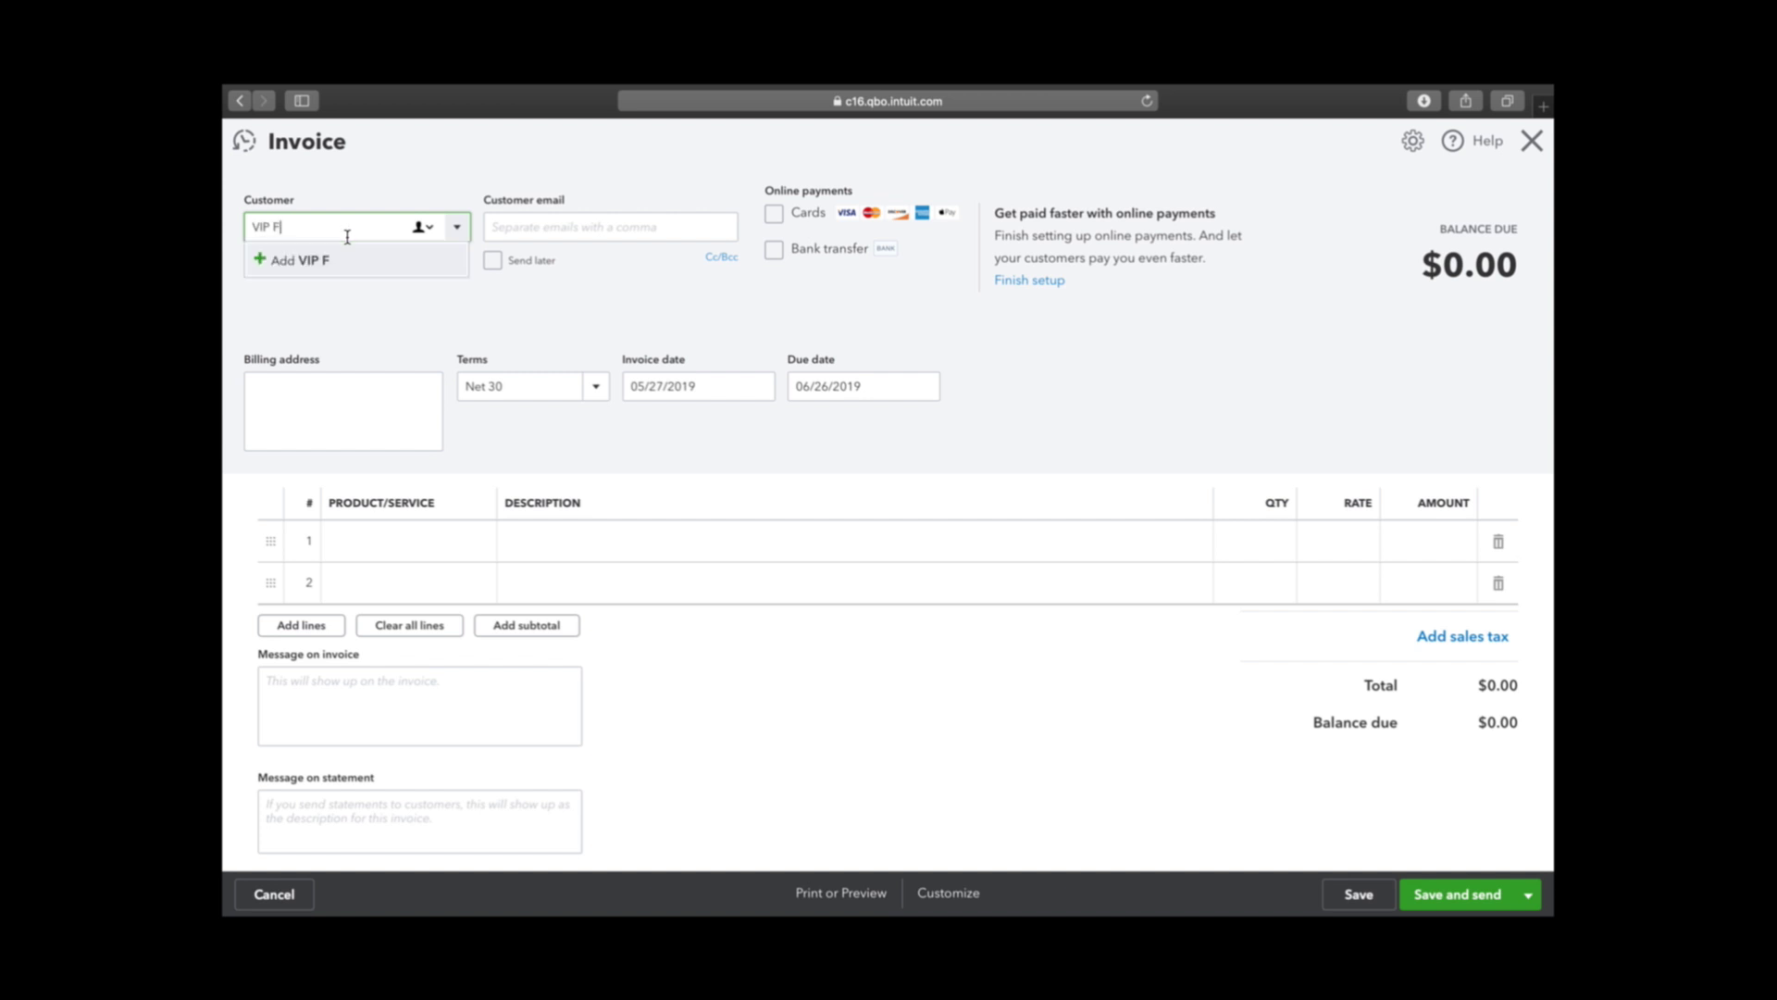
type("acebook Memve")
key("BackSpace")
type("r")
left_click(266, 270)
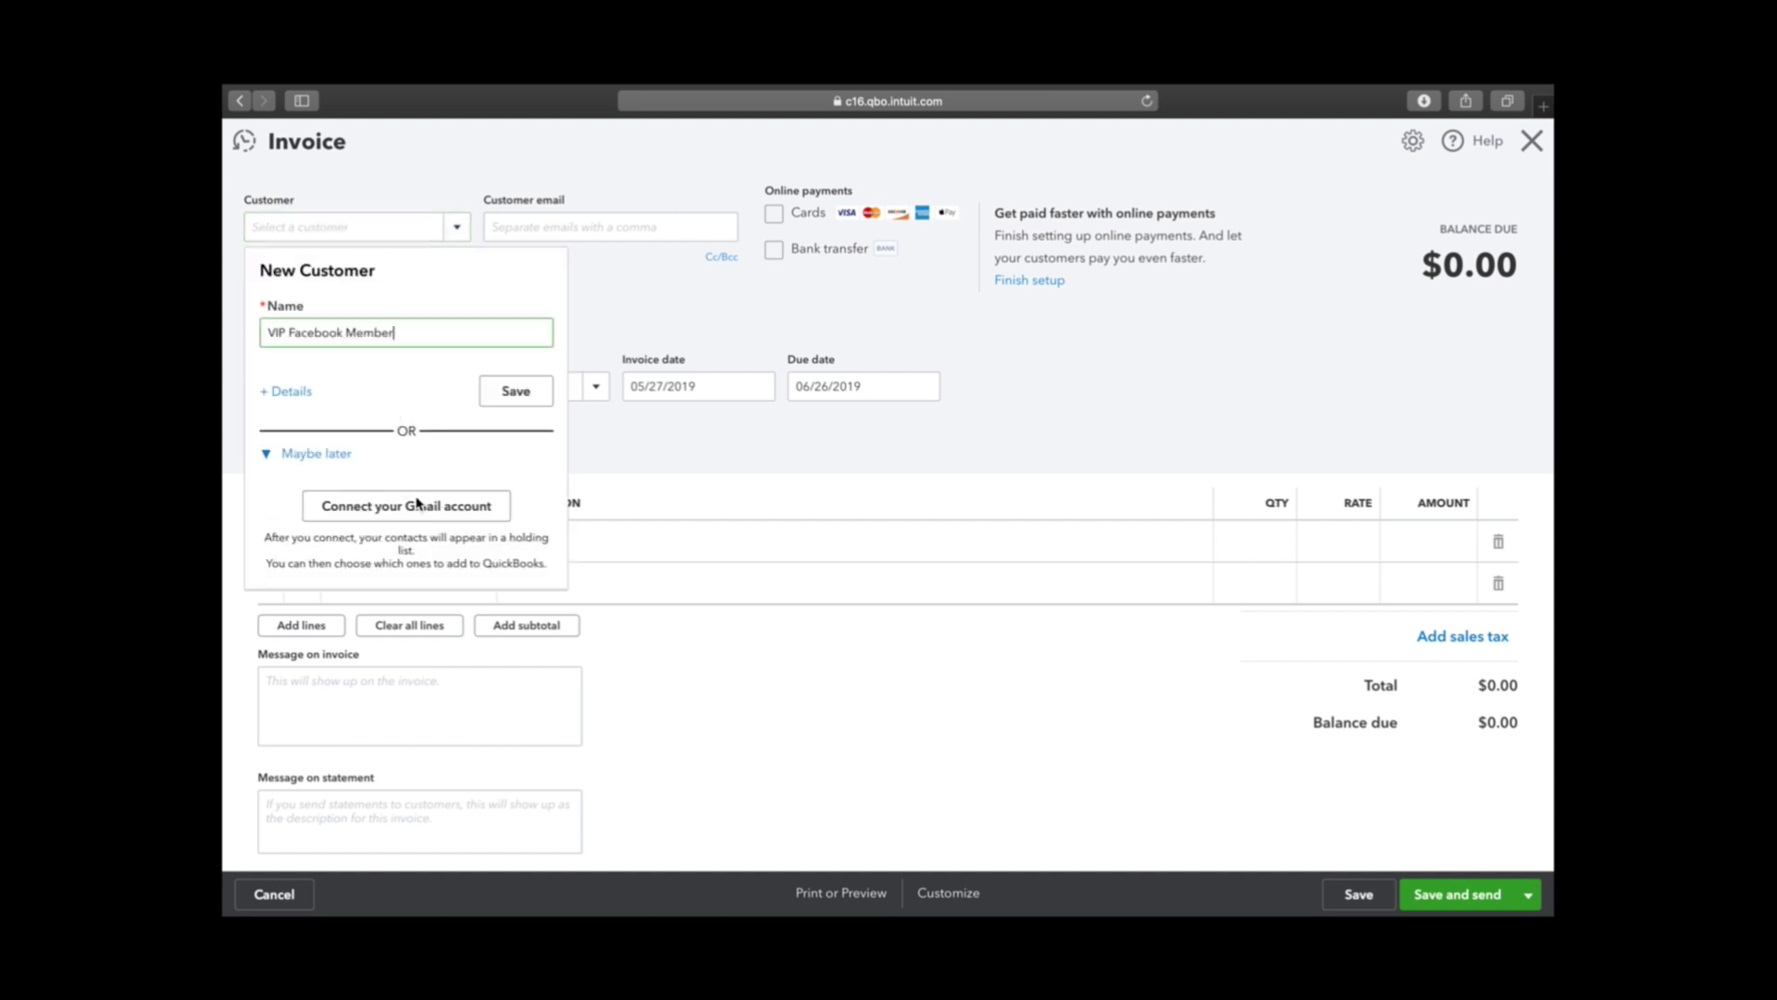
left_click(598, 306)
Step: Set the invoice's customer to the existing Ebay Sales entry, leaving the customer email empty
left_click(414, 229)
type("Ebay Credits")
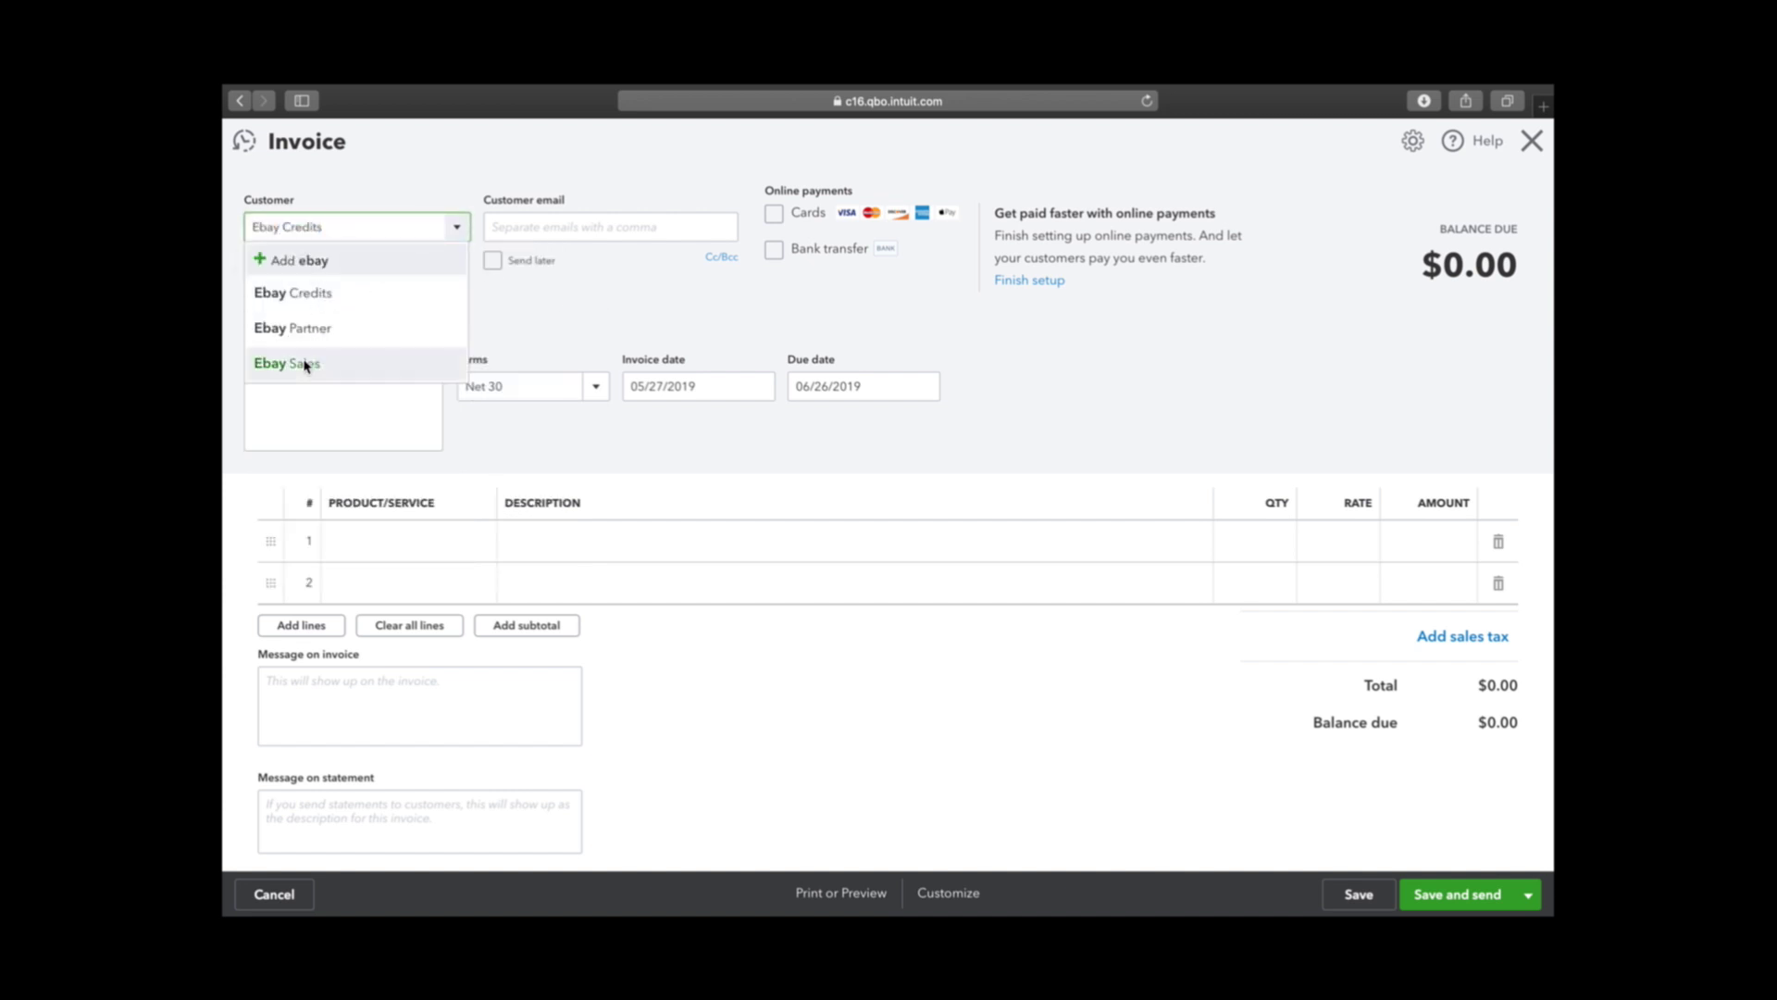
left_click(304, 363)
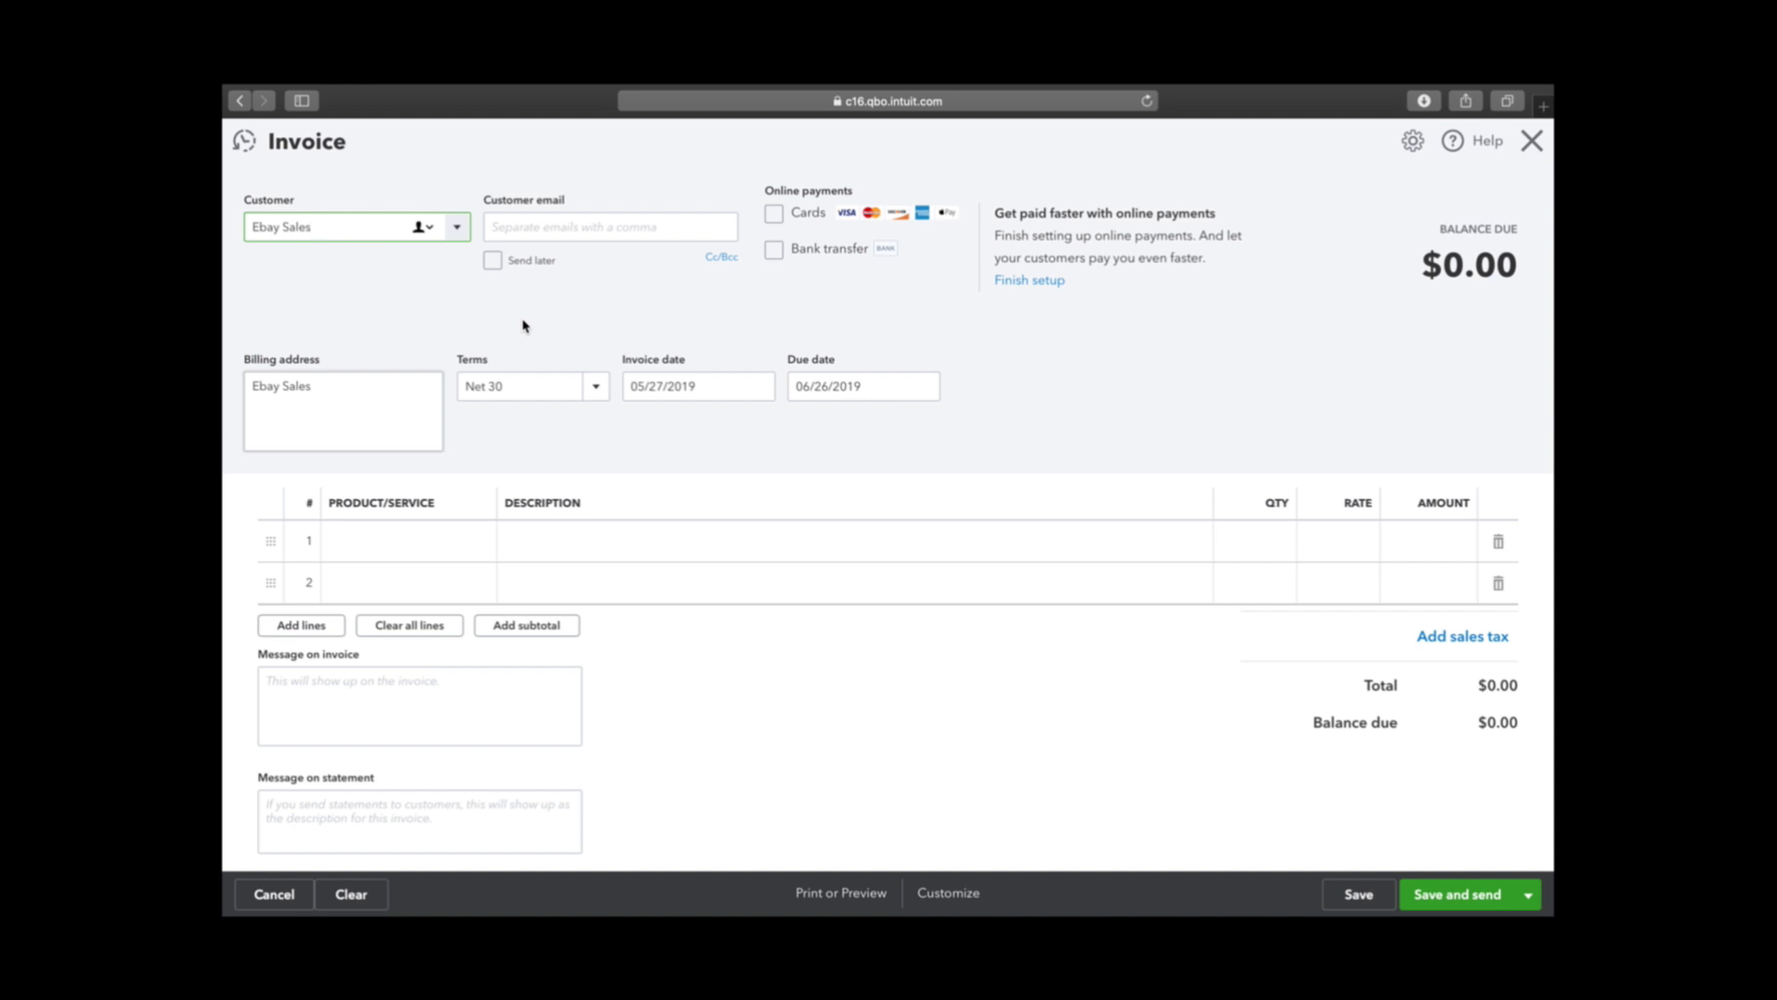
left_click(547, 238)
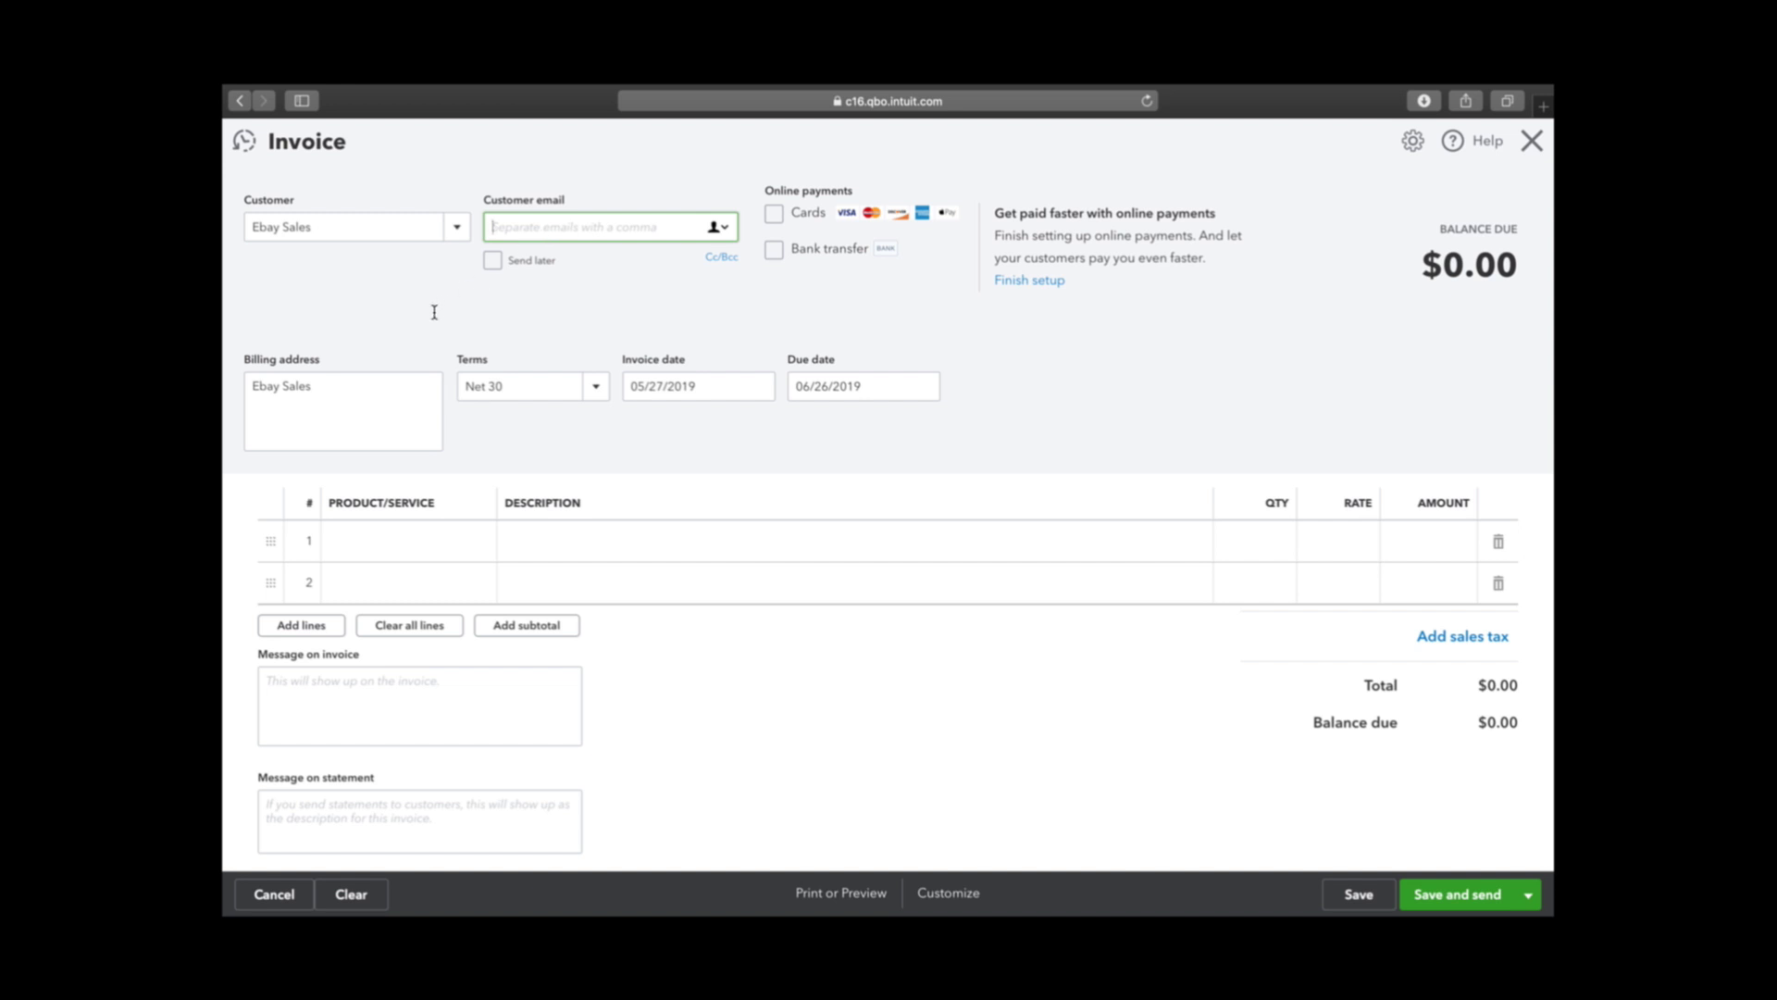
left_click(375, 415)
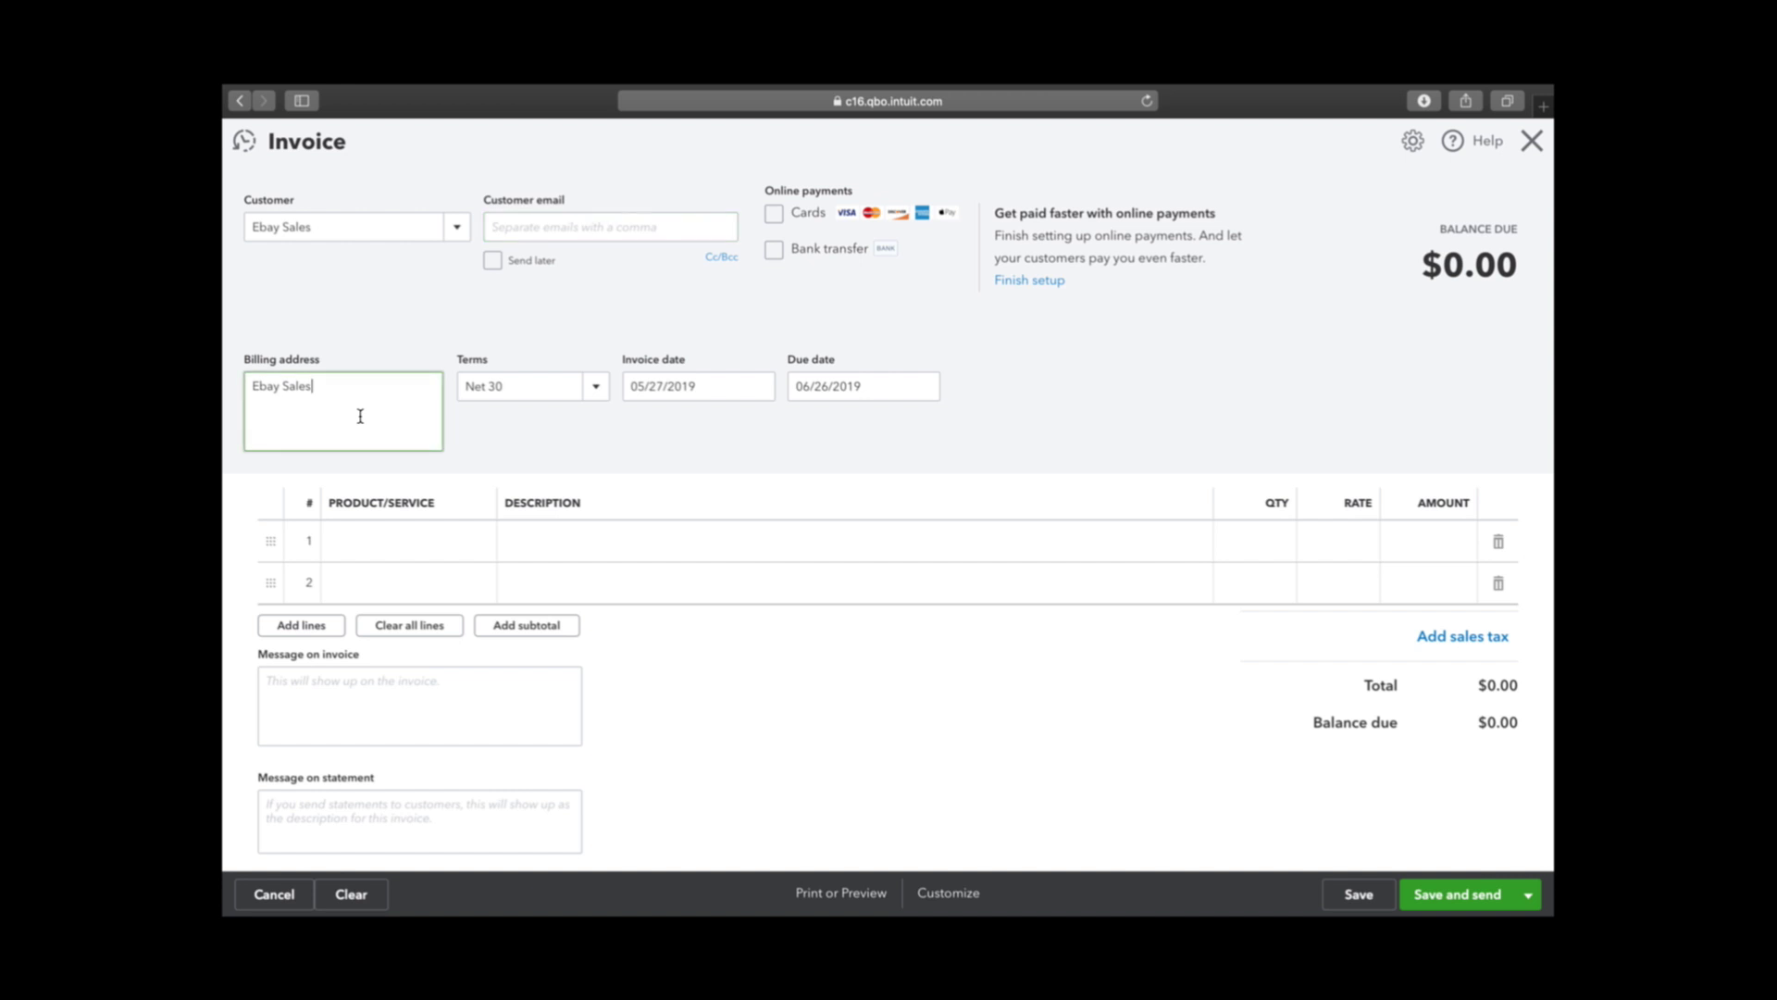
Step: Set the invoice terms to Due on receipt and the invoice date to 05/26/2019
left_click(597, 387)
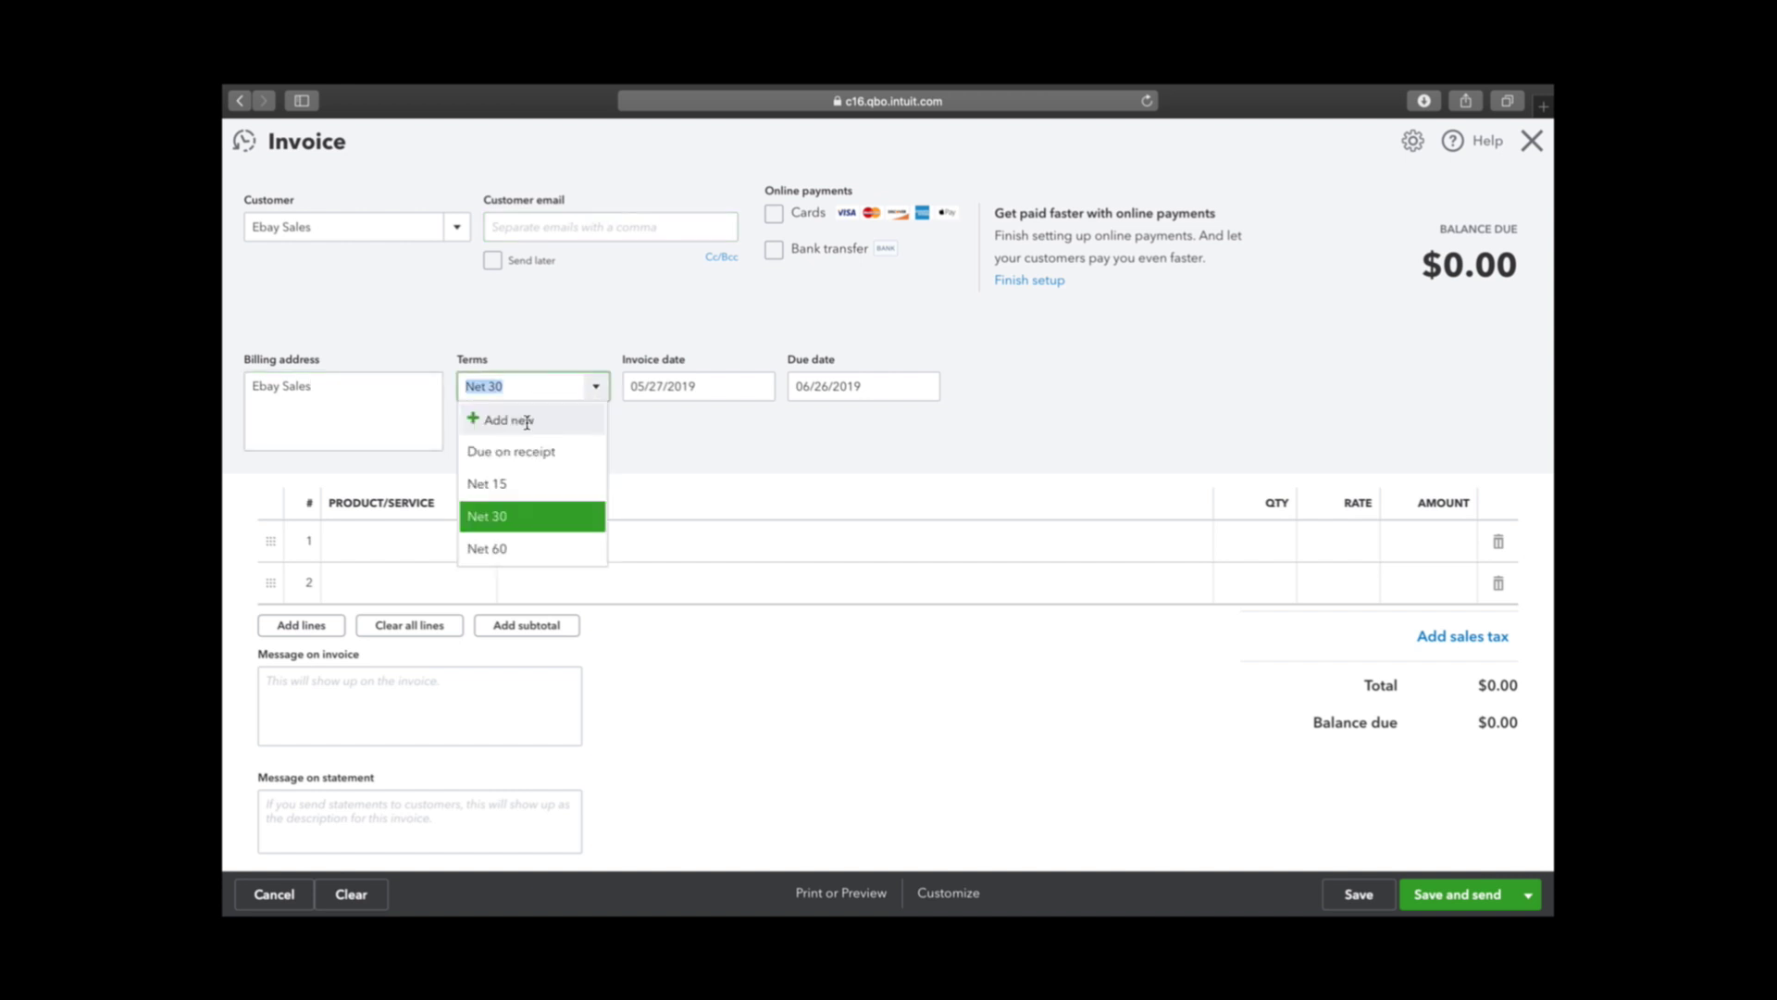
left_click(498, 457)
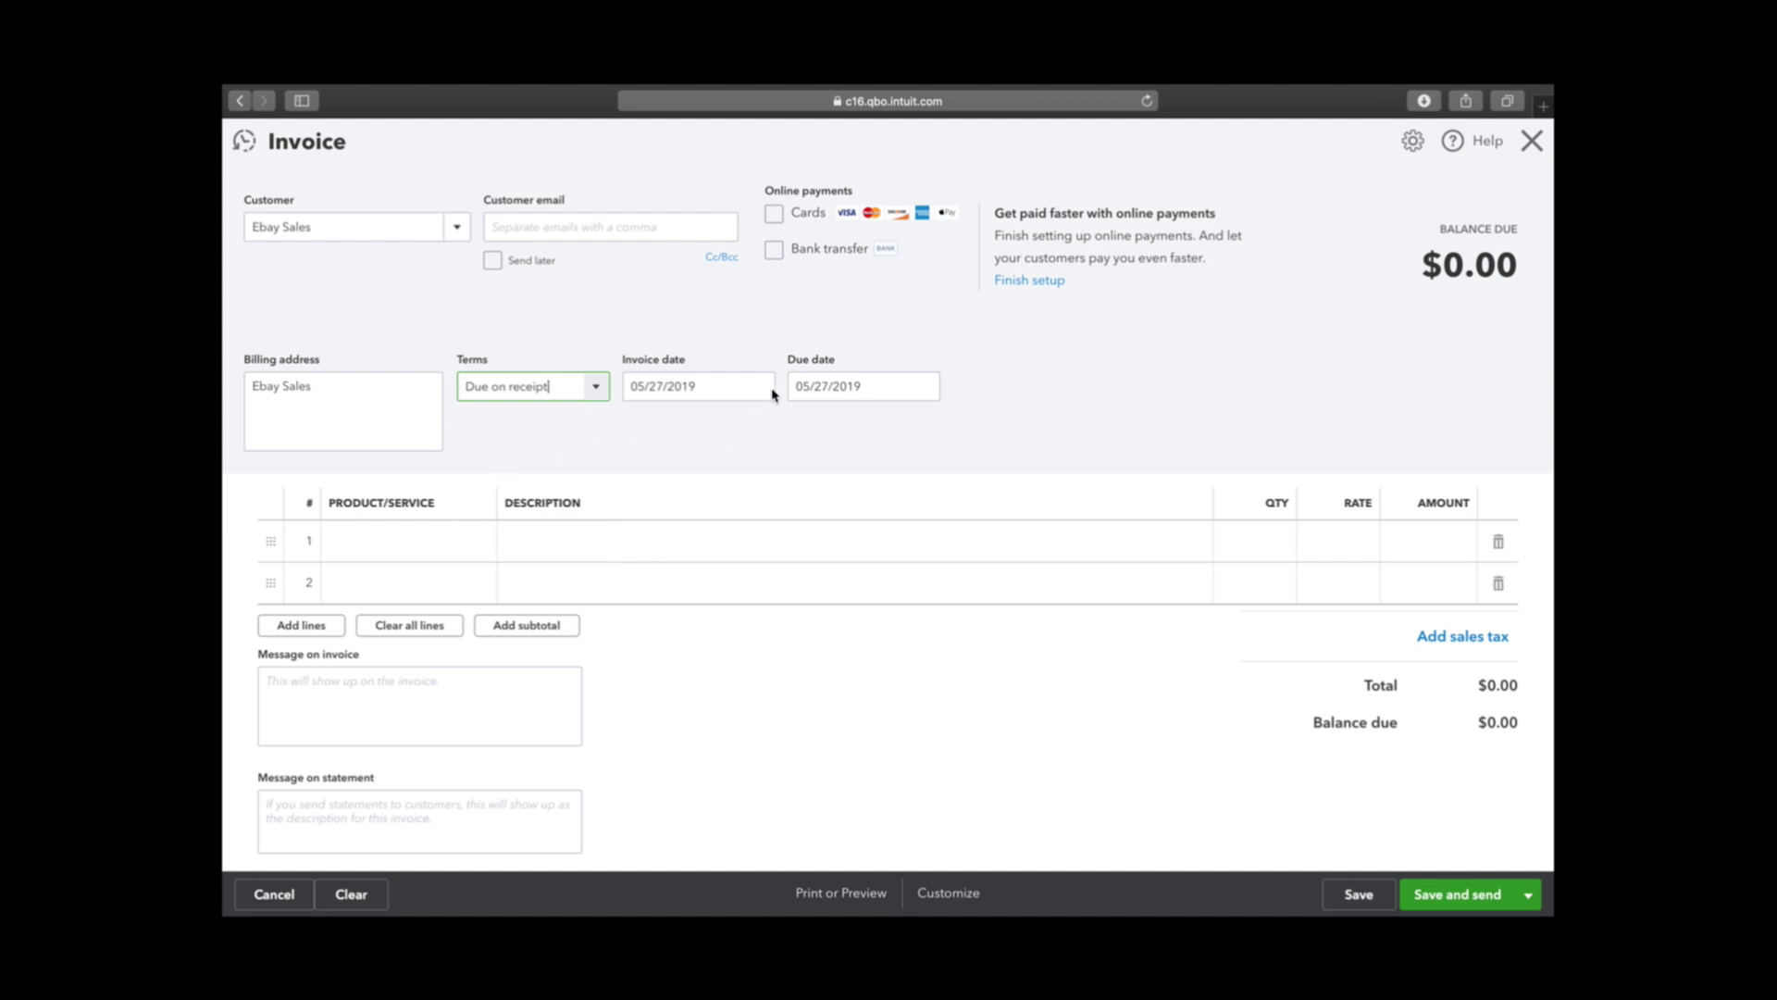
left_click(765, 390)
left_click(759, 388)
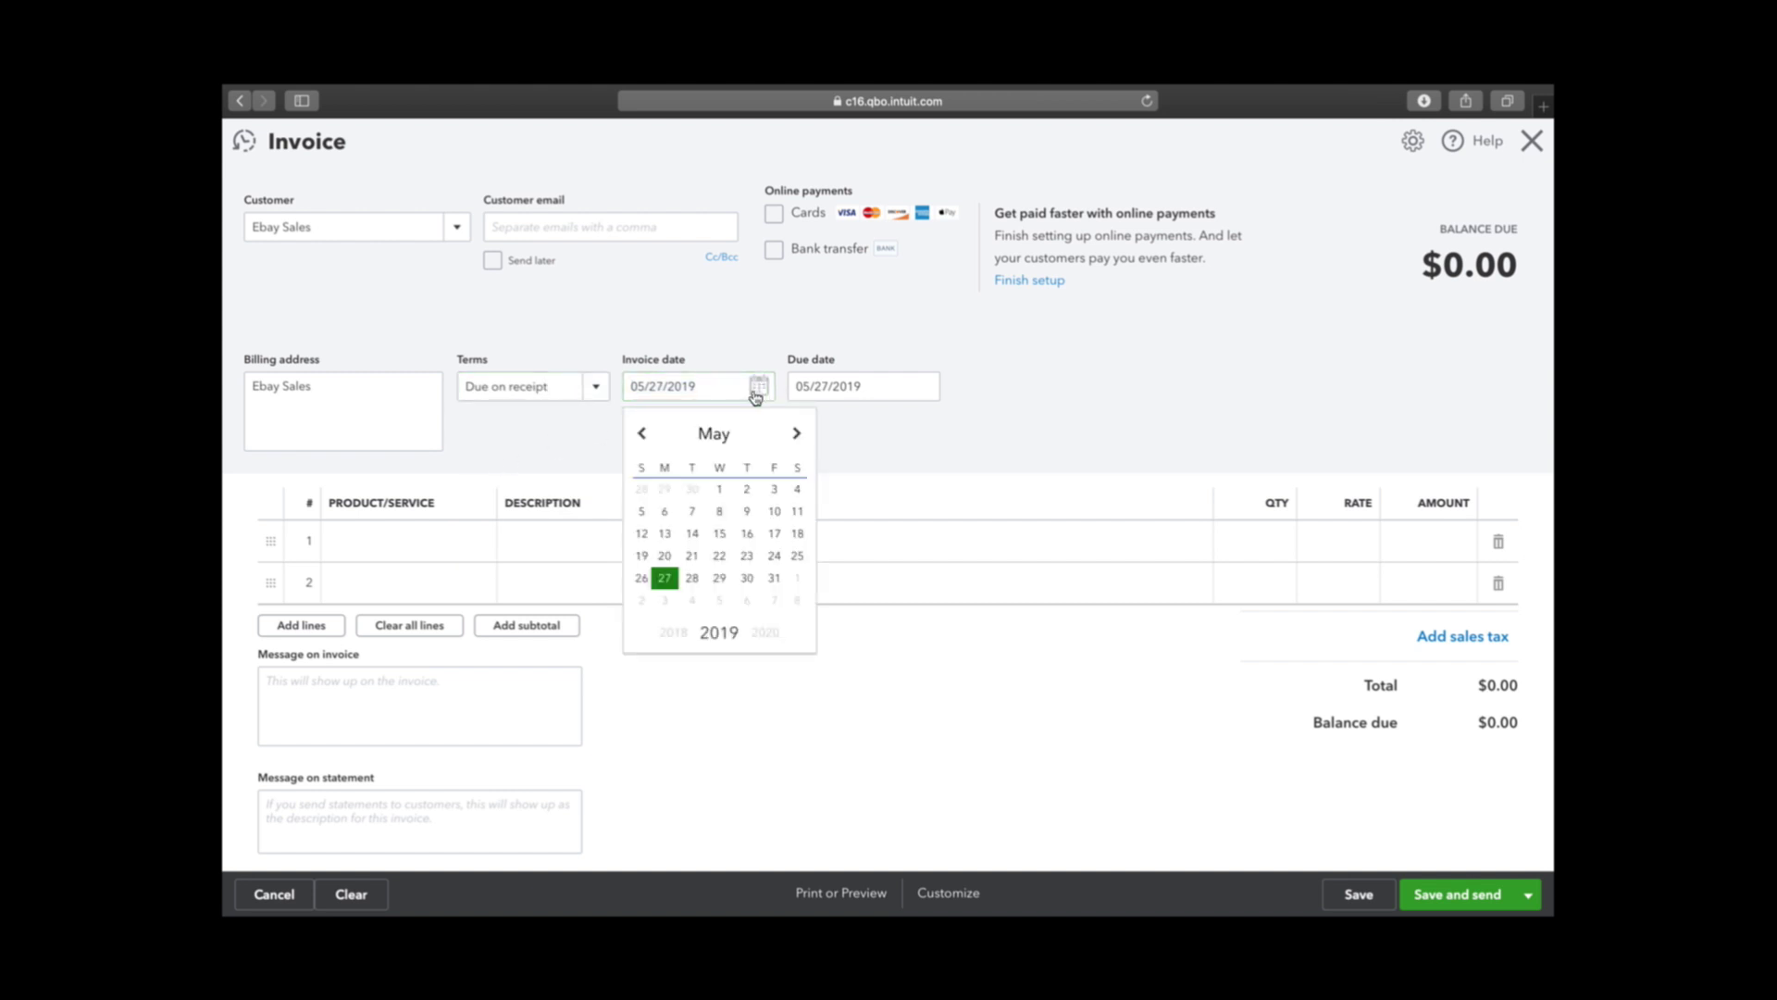
left_click(640, 579)
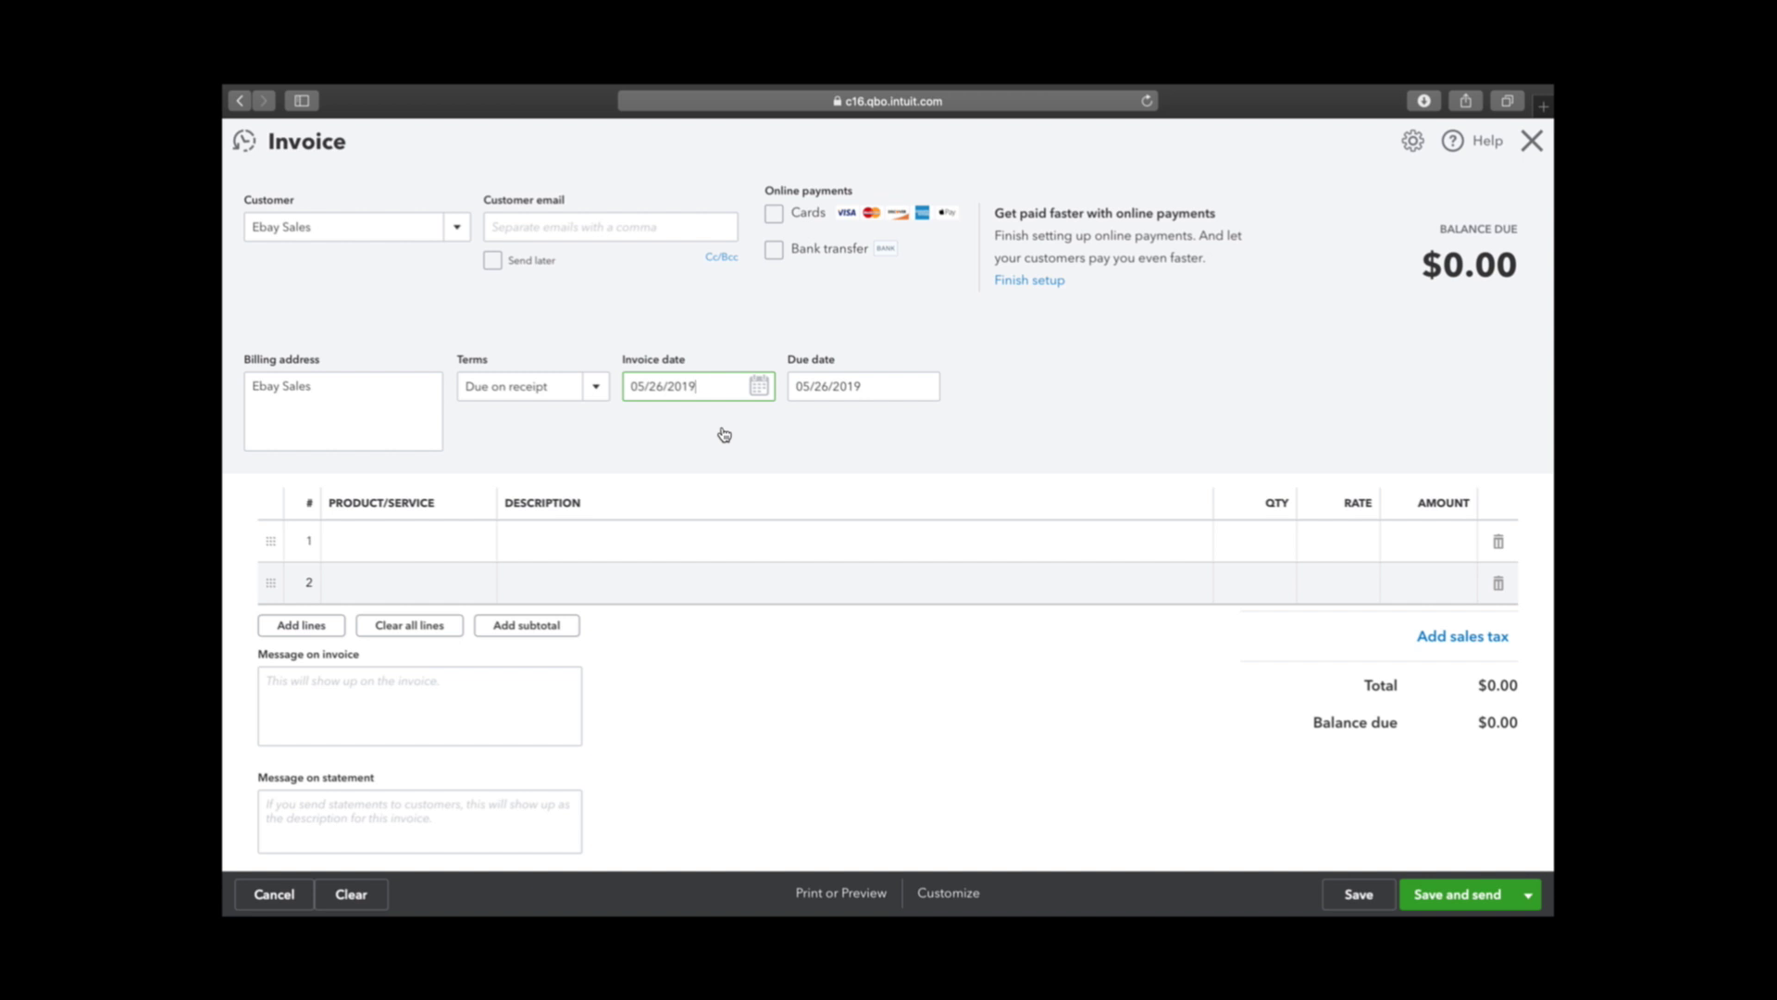
left_click(688, 428)
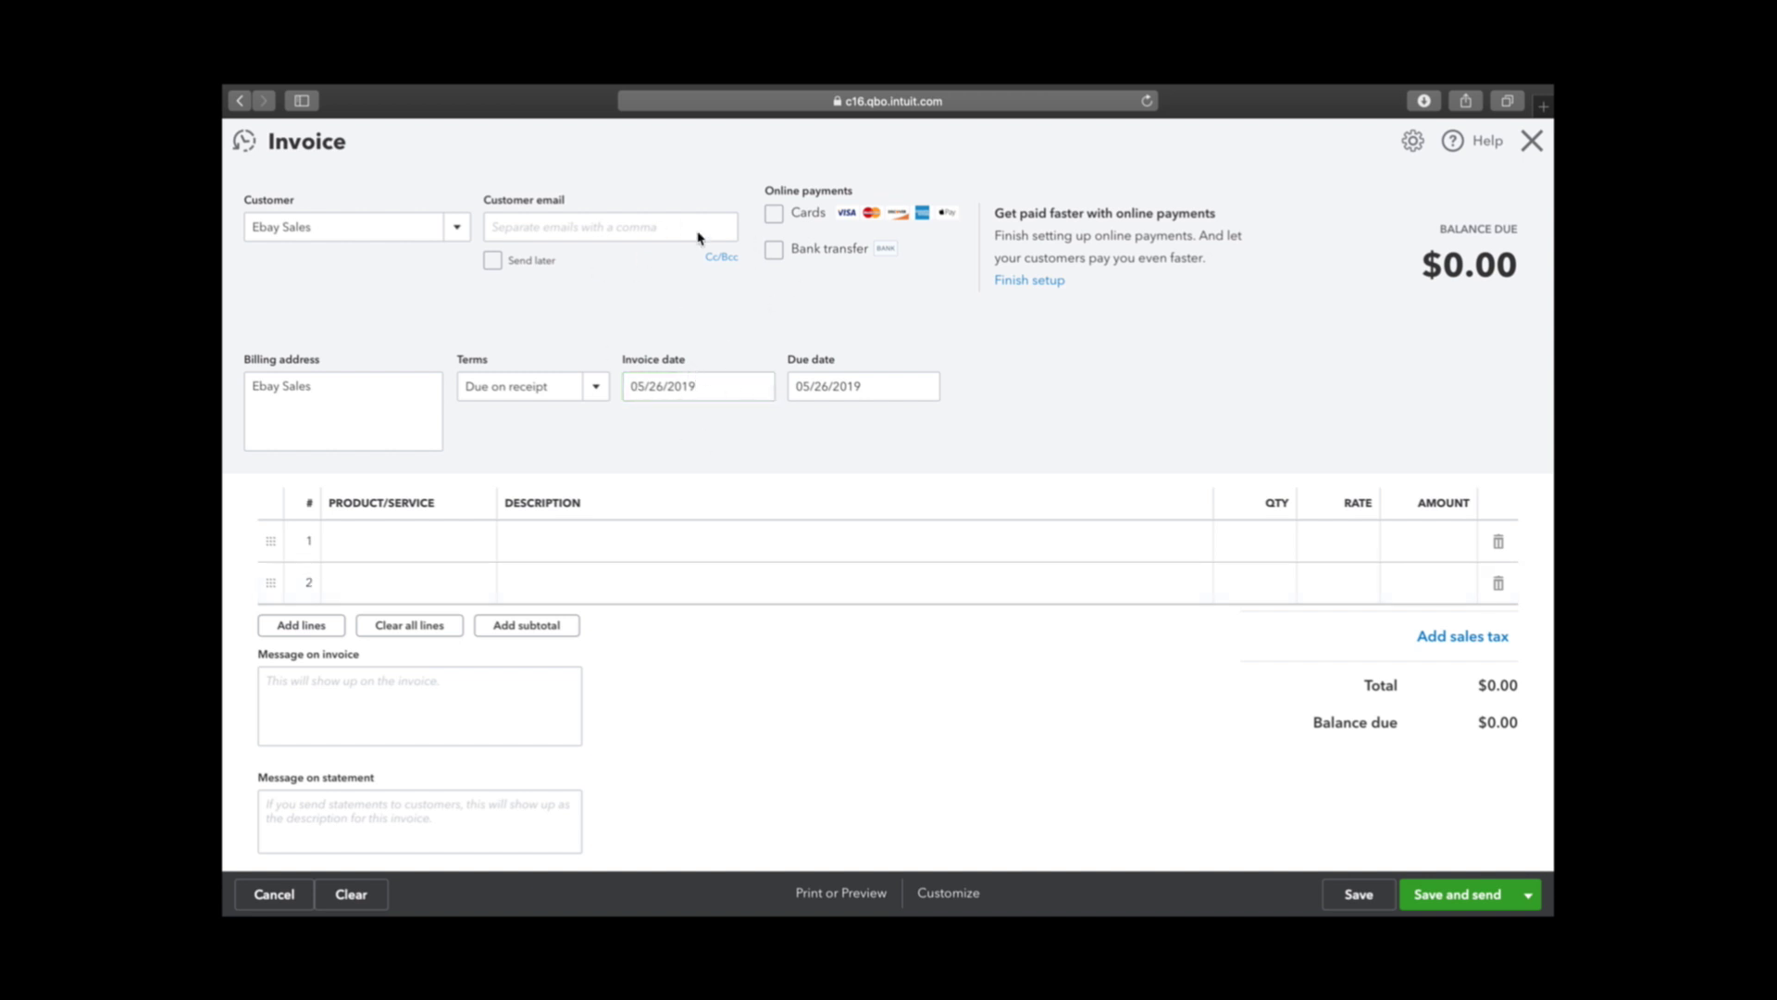
Step: Choose Sales as the product/service on the invoice's first line
left_click(387, 543)
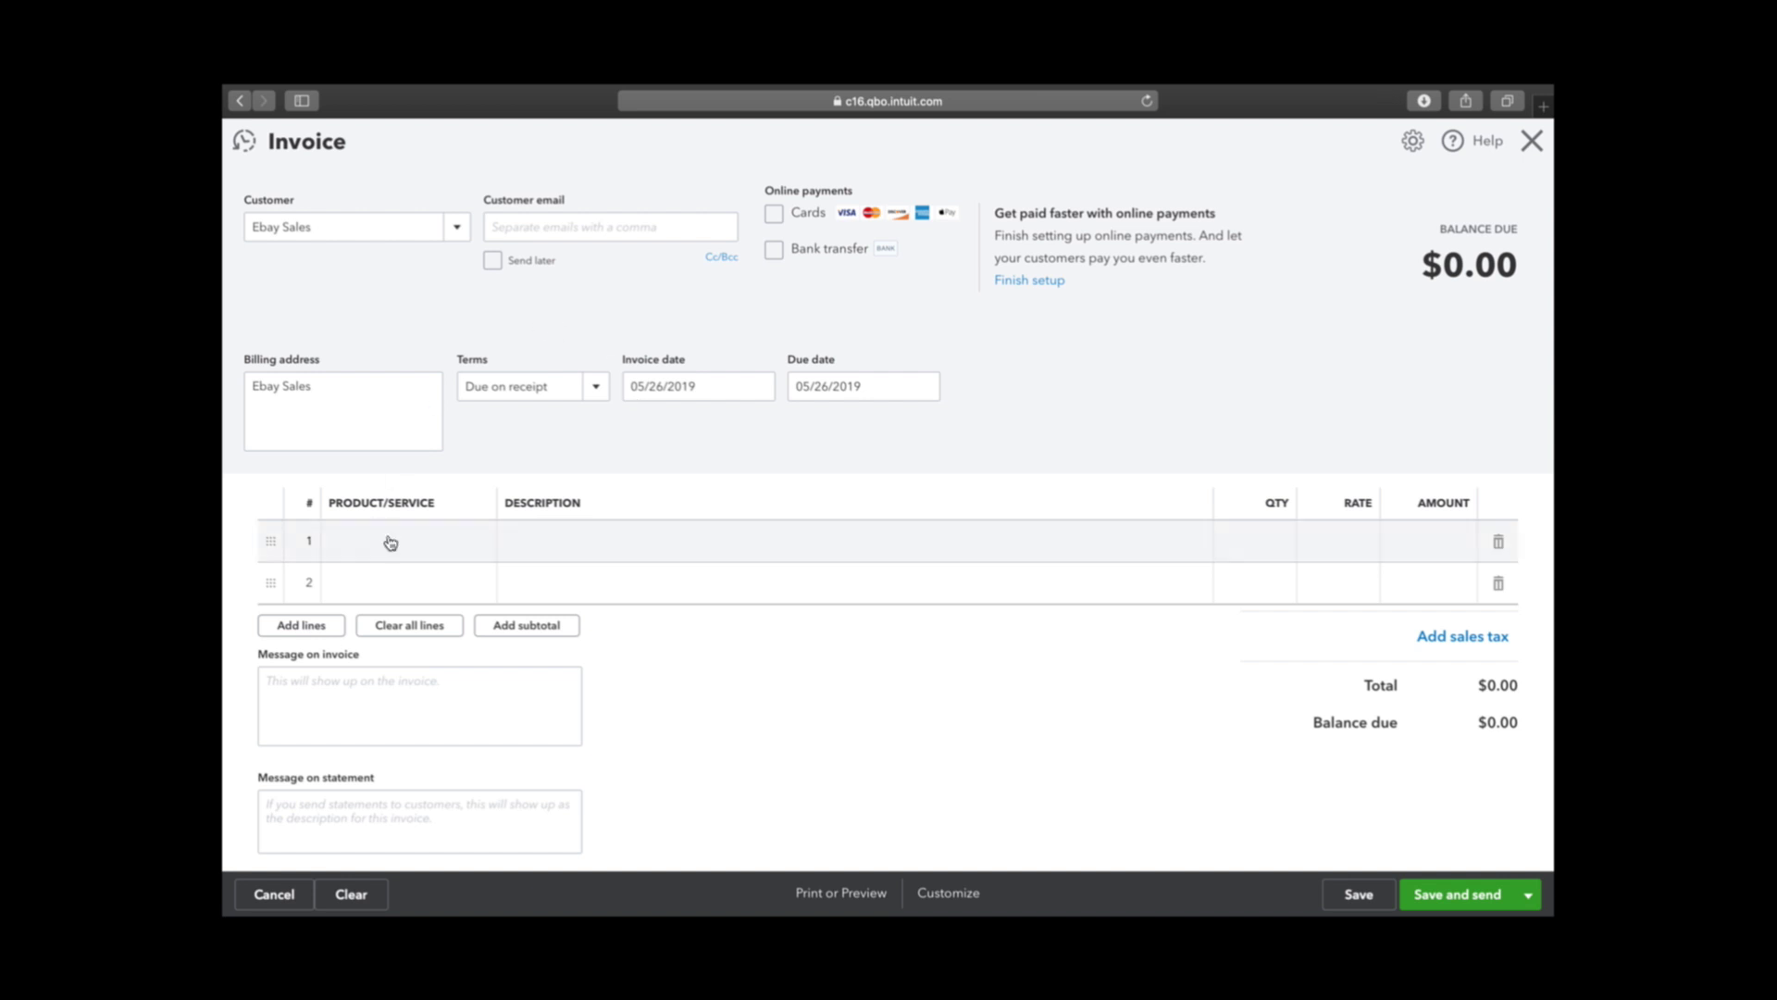
left_click(477, 546)
scroll(489, 667, "down", 3)
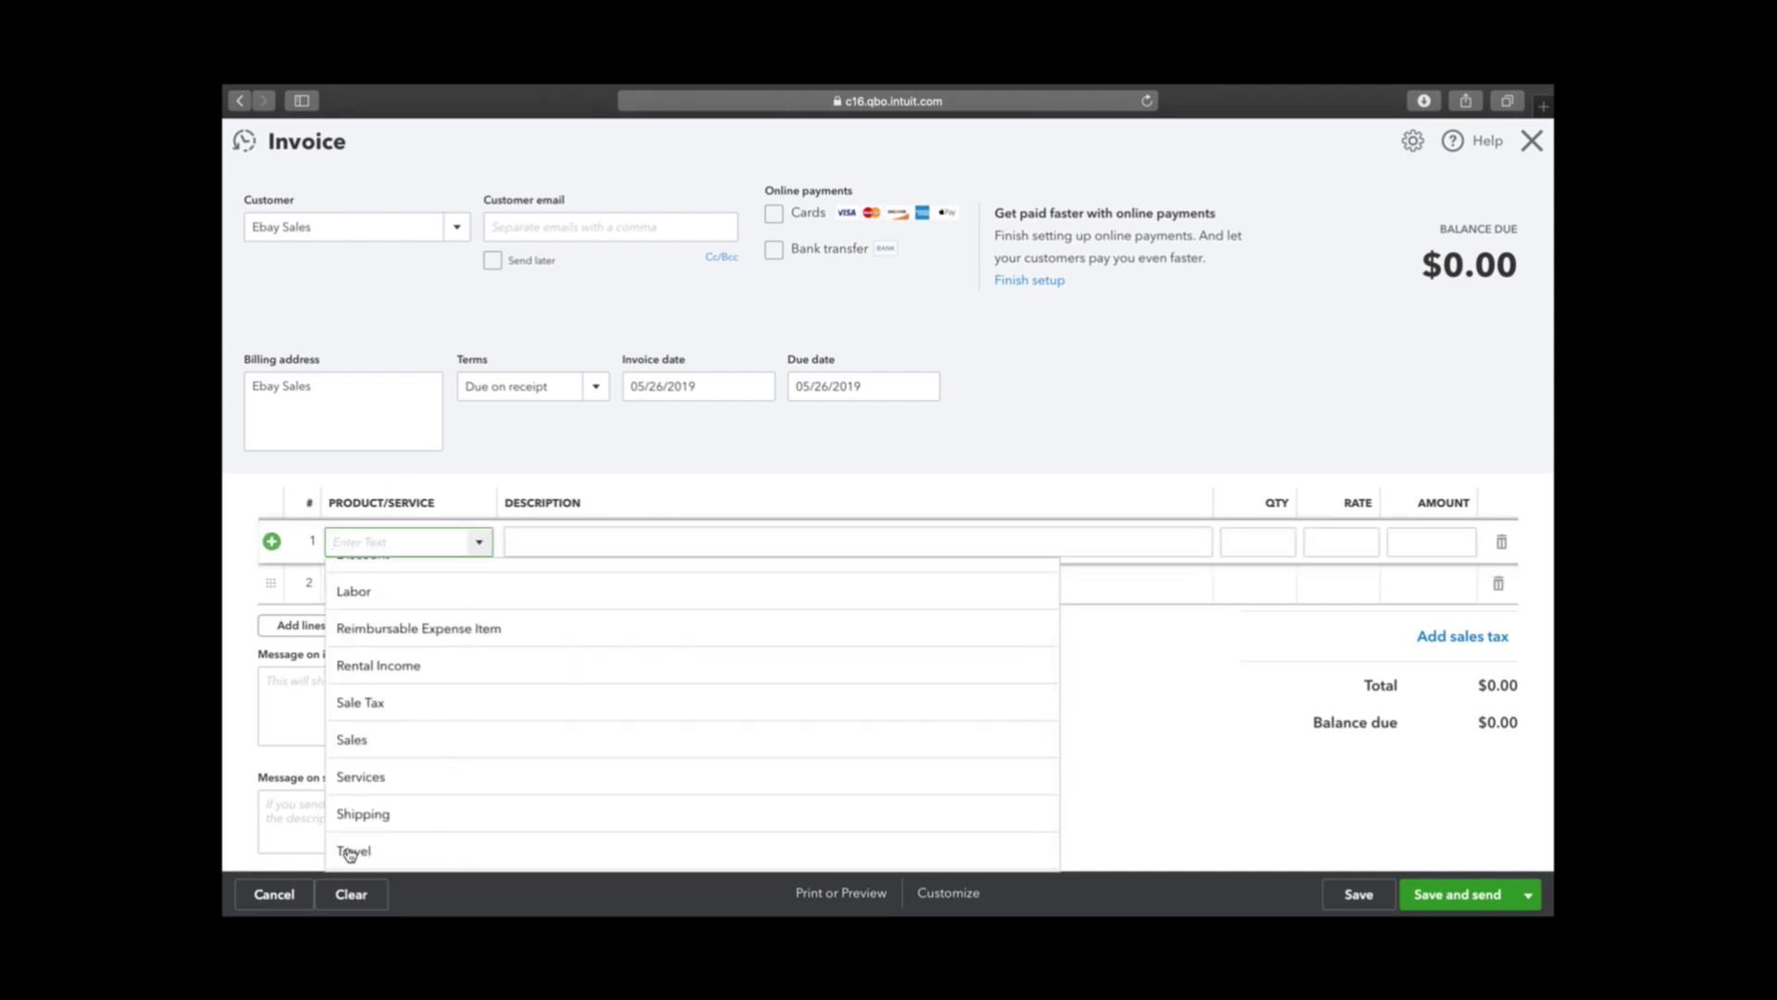
scroll(414, 588, "up", 2)
scroll(416, 589, "down", 2)
left_click(362, 740)
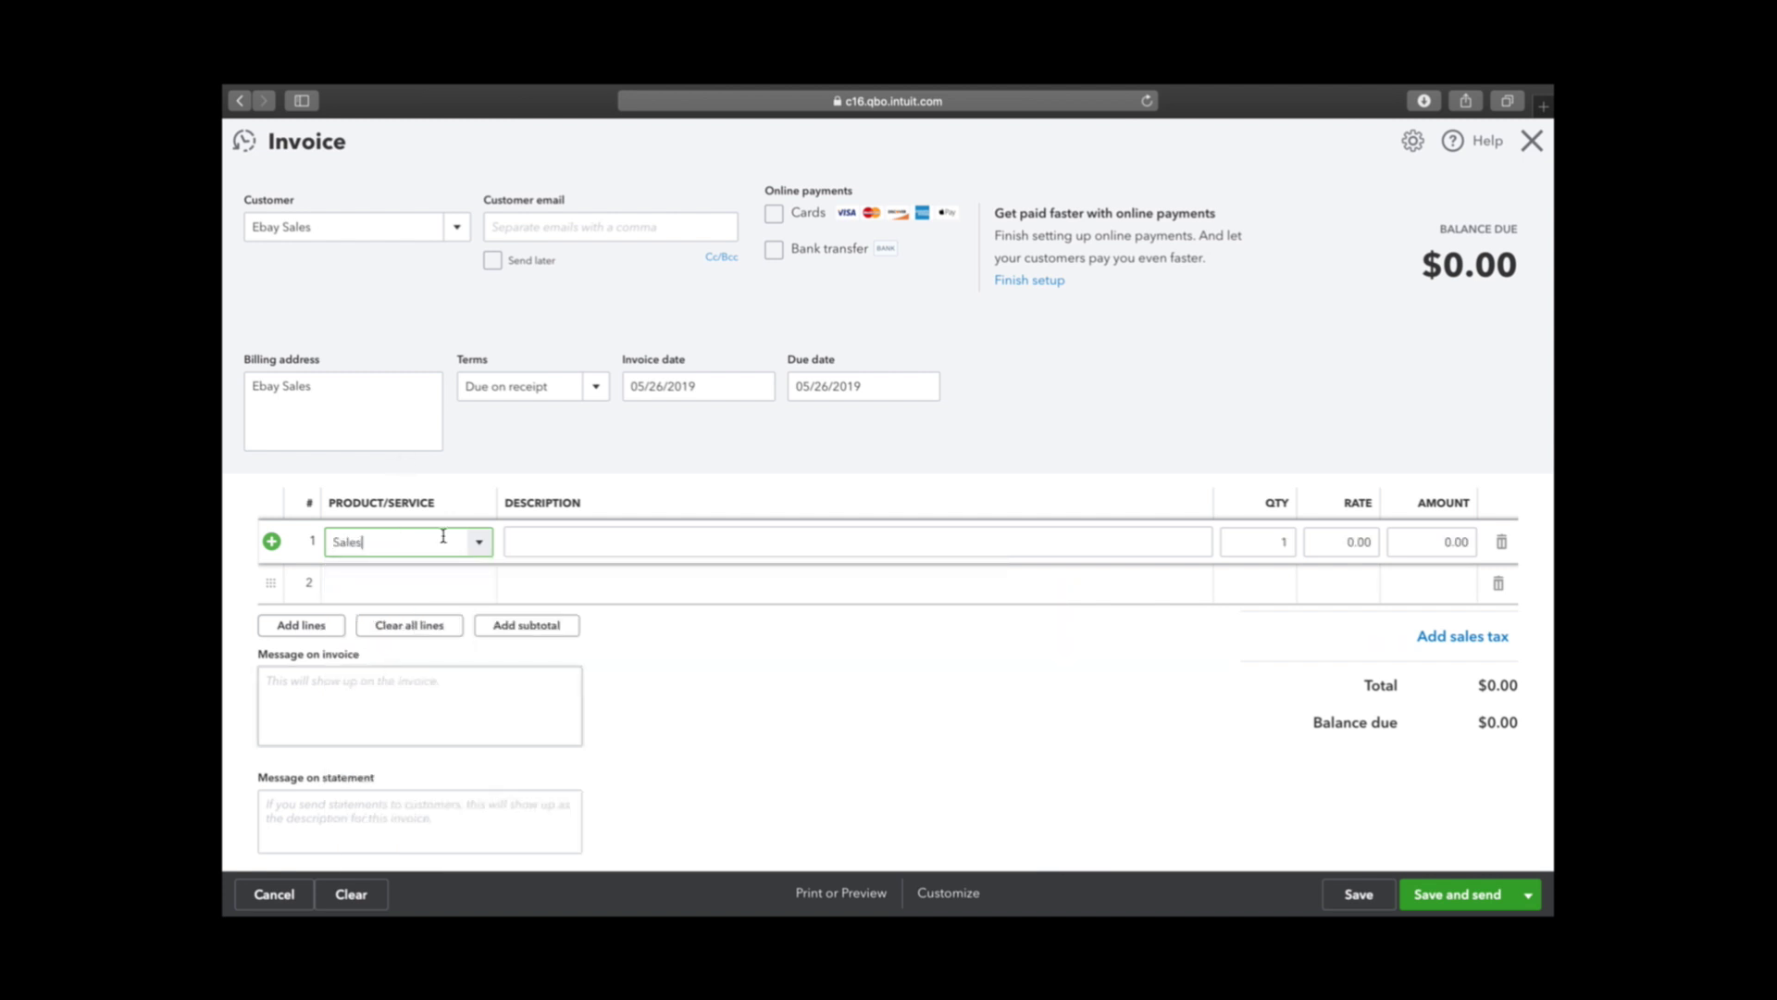
Step: Enter "Nike Large mens Tshirt Green Orange Striped A101" as the first line's description
left_click(596, 548)
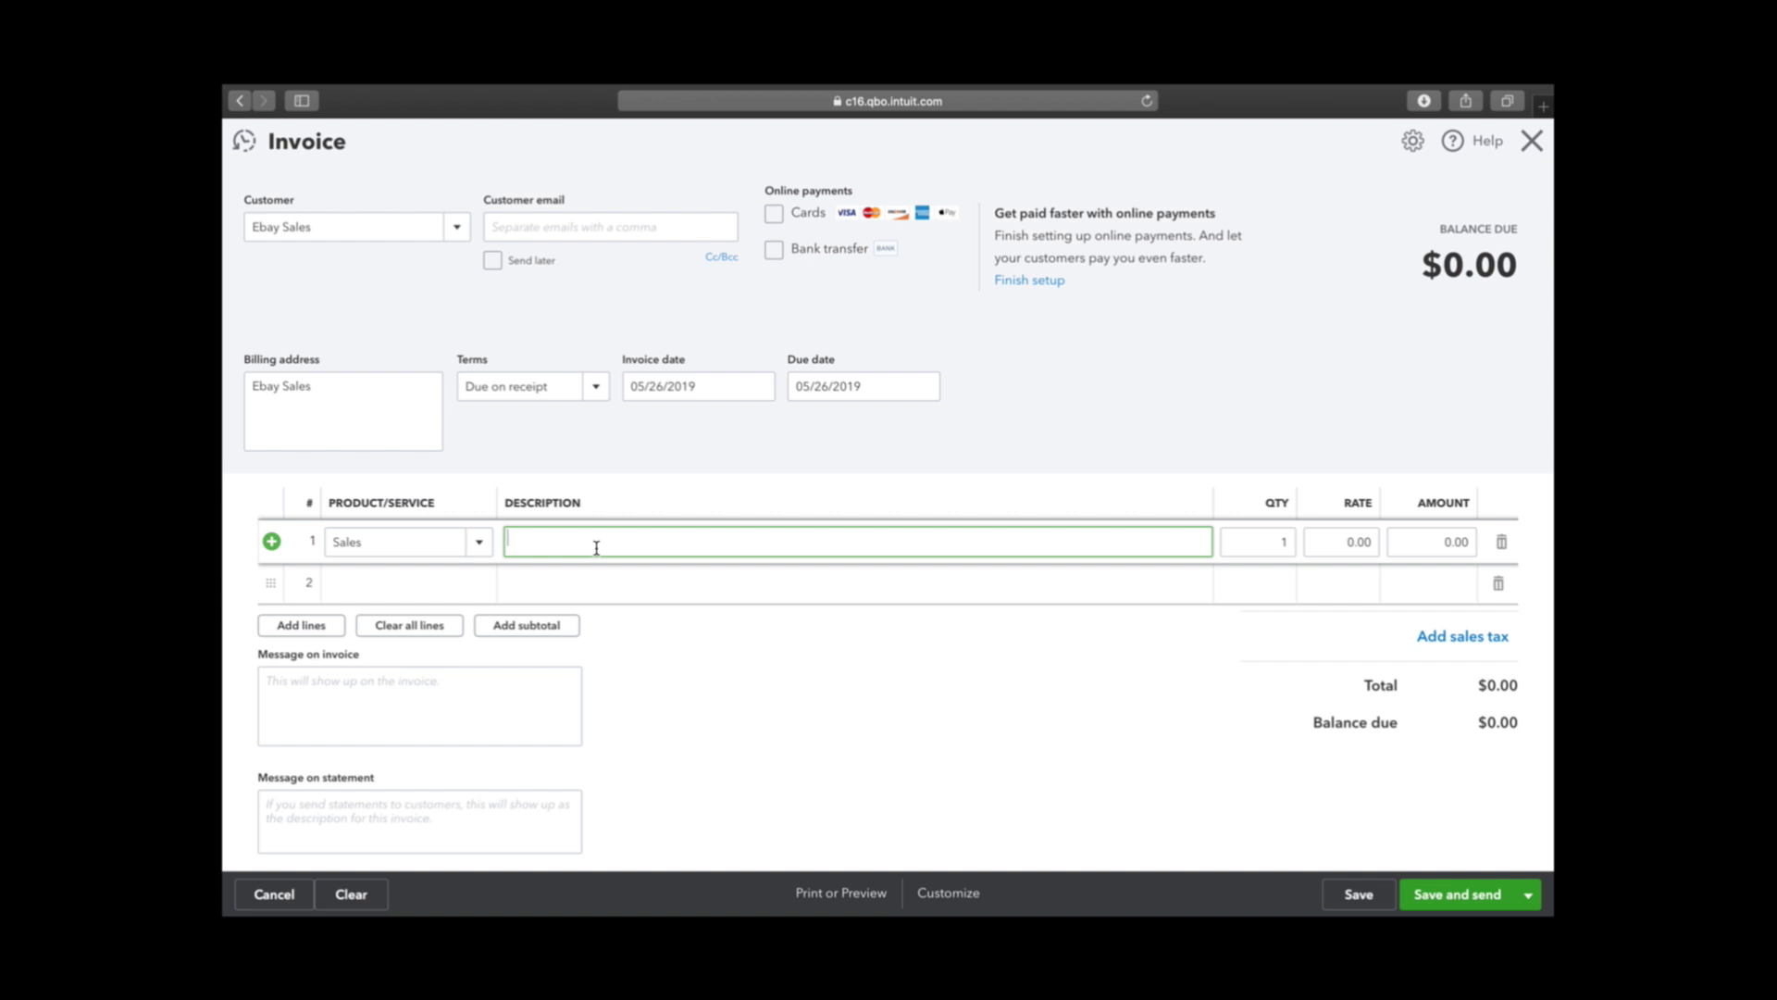
type("Nike")
type(" Large mens Tsh")
type("irt Green ")
type("Orange Steipe")
type("riped")
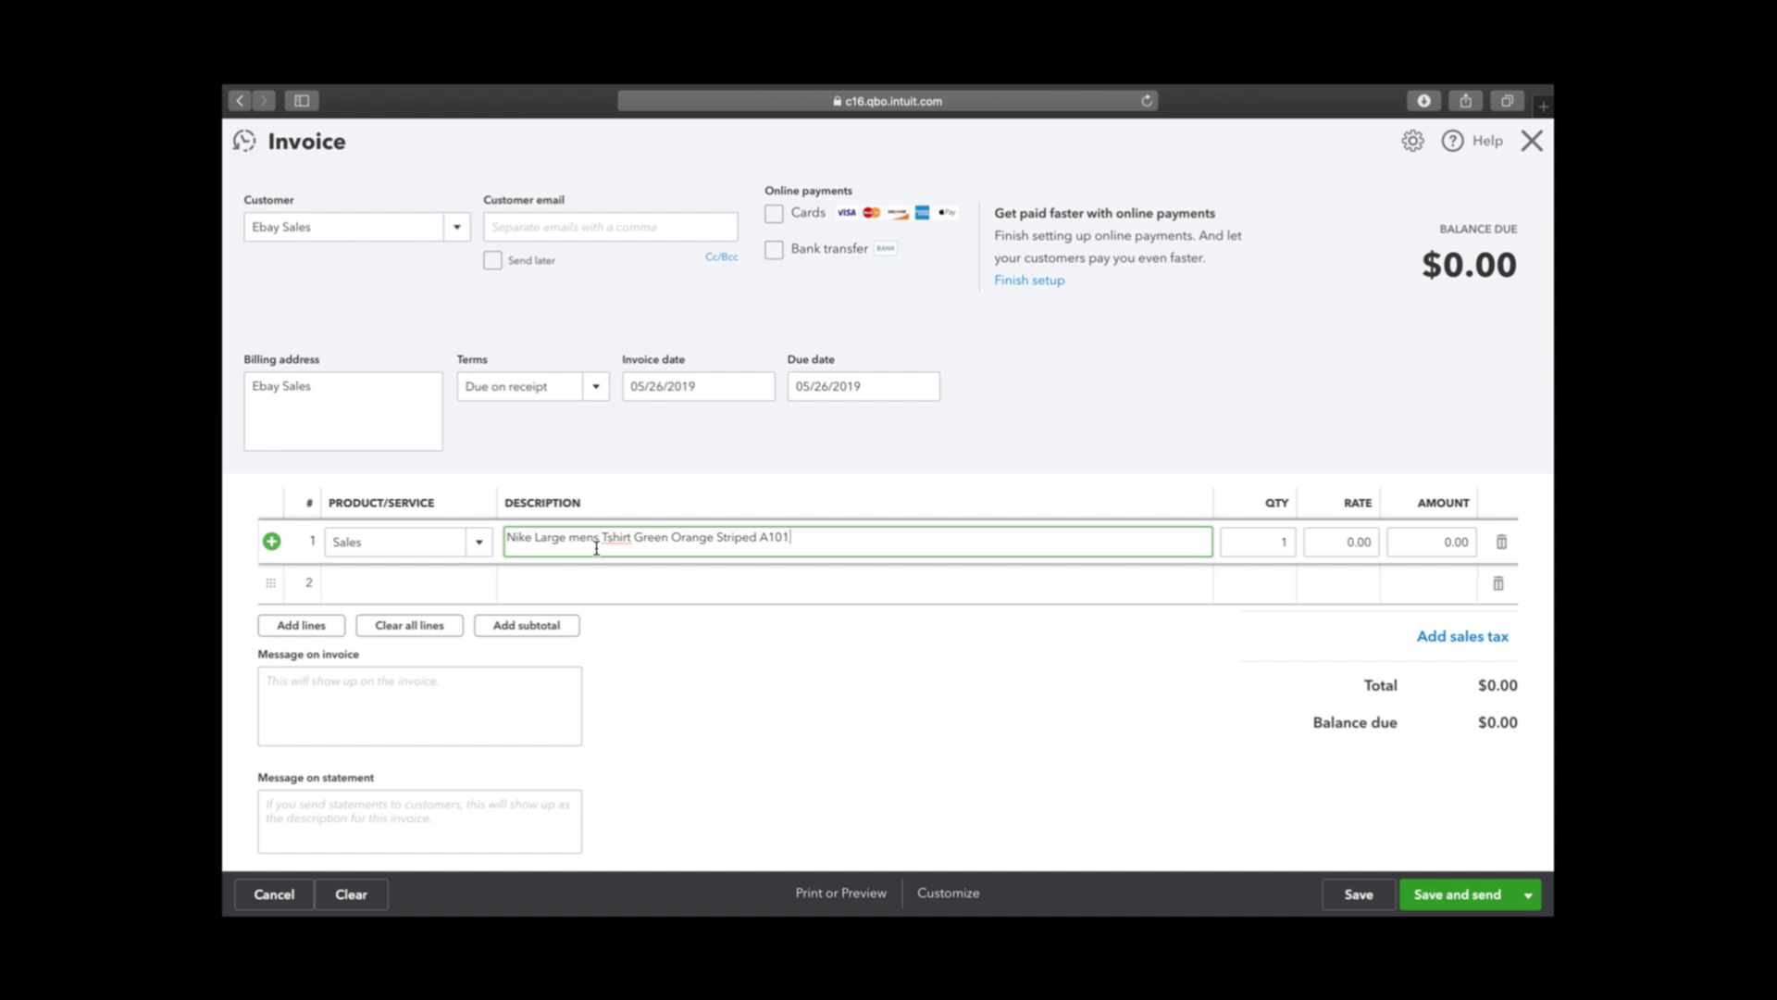
type("A101")
Step: Set the rate of the Nike T-shirt line to 15
left_click(1334, 552)
type("15")
left_click(1319, 427)
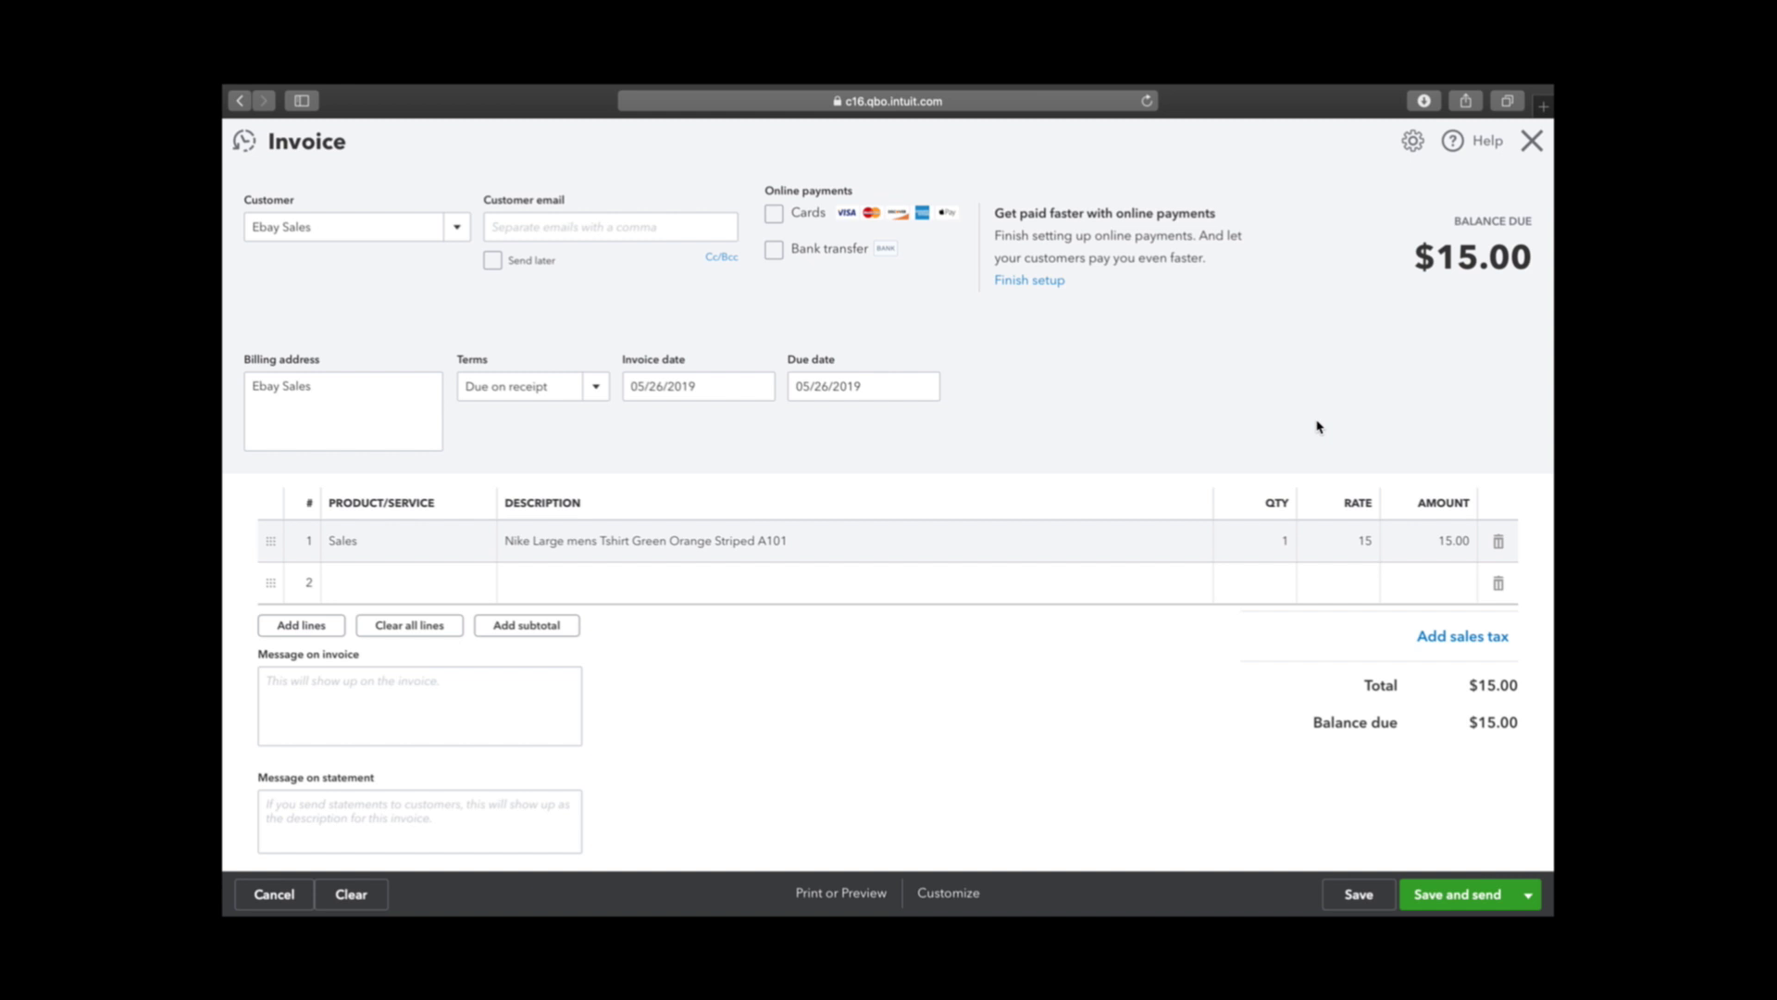
Step: Add a second invoice line with Sales as its product/service
left_click(398, 583)
type("S")
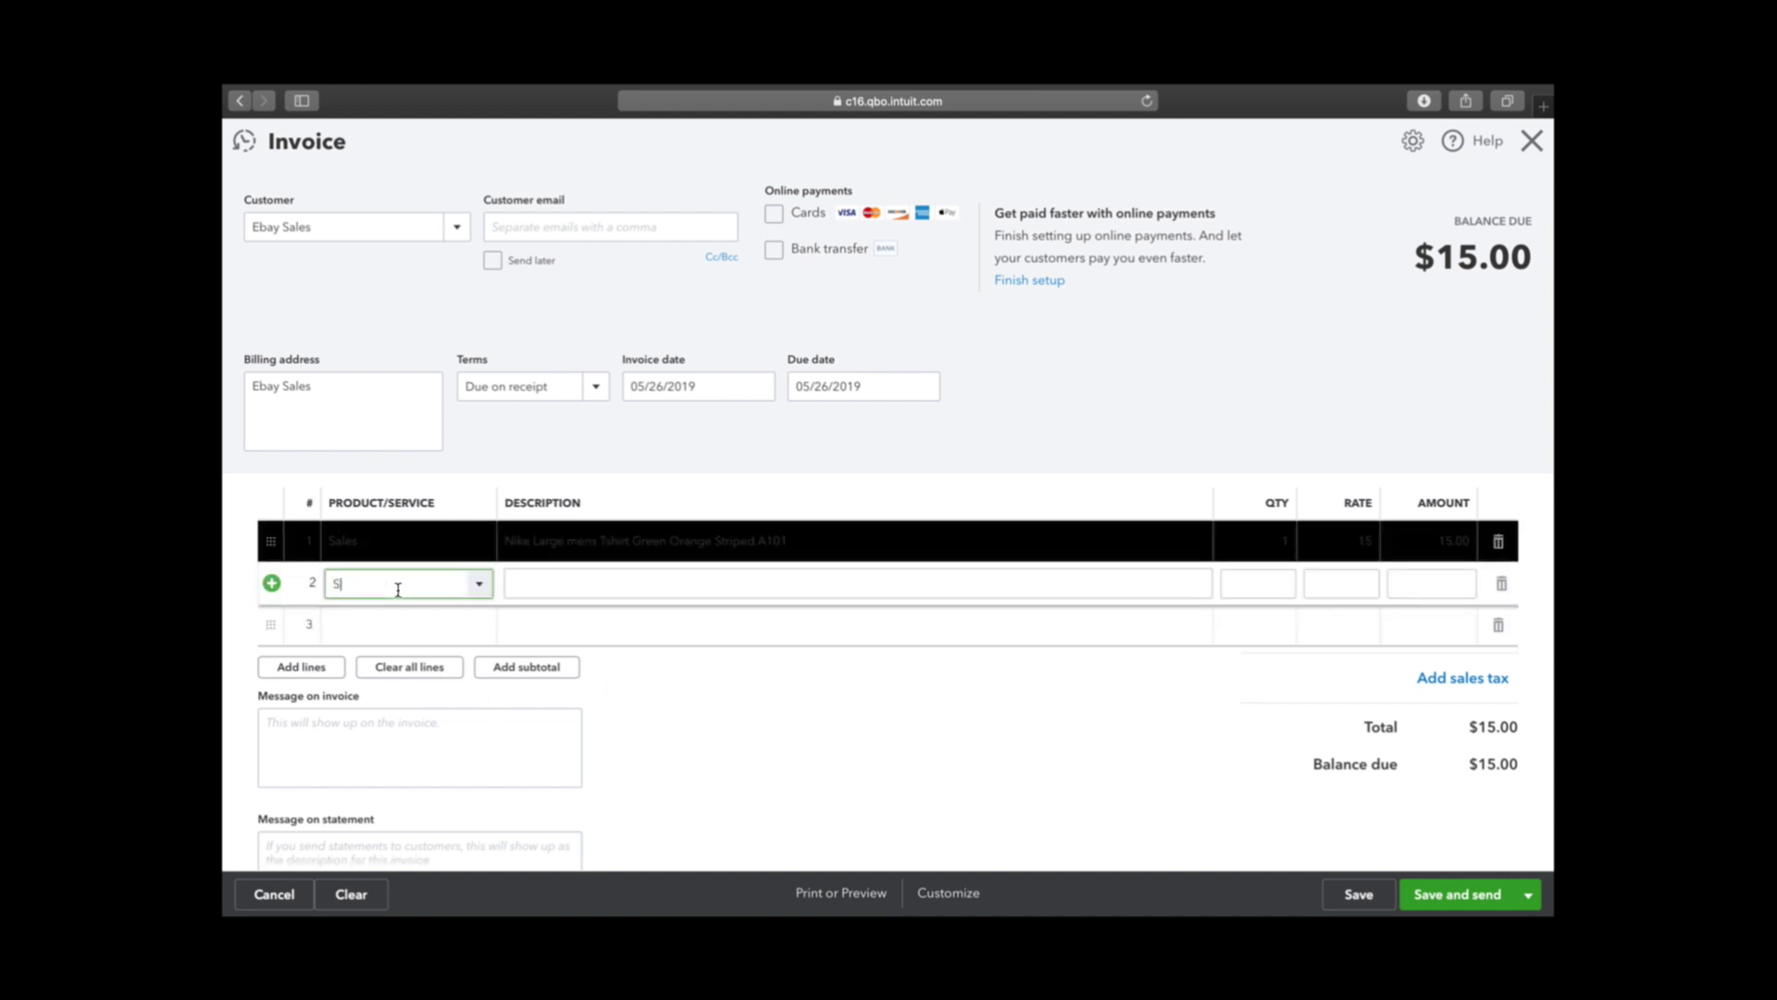
type("ales")
left_click(389, 696)
Step: Enter "Ipod. Touch 5th gen 32gb Pink. Z102" as the second line's description
left_click(528, 583)
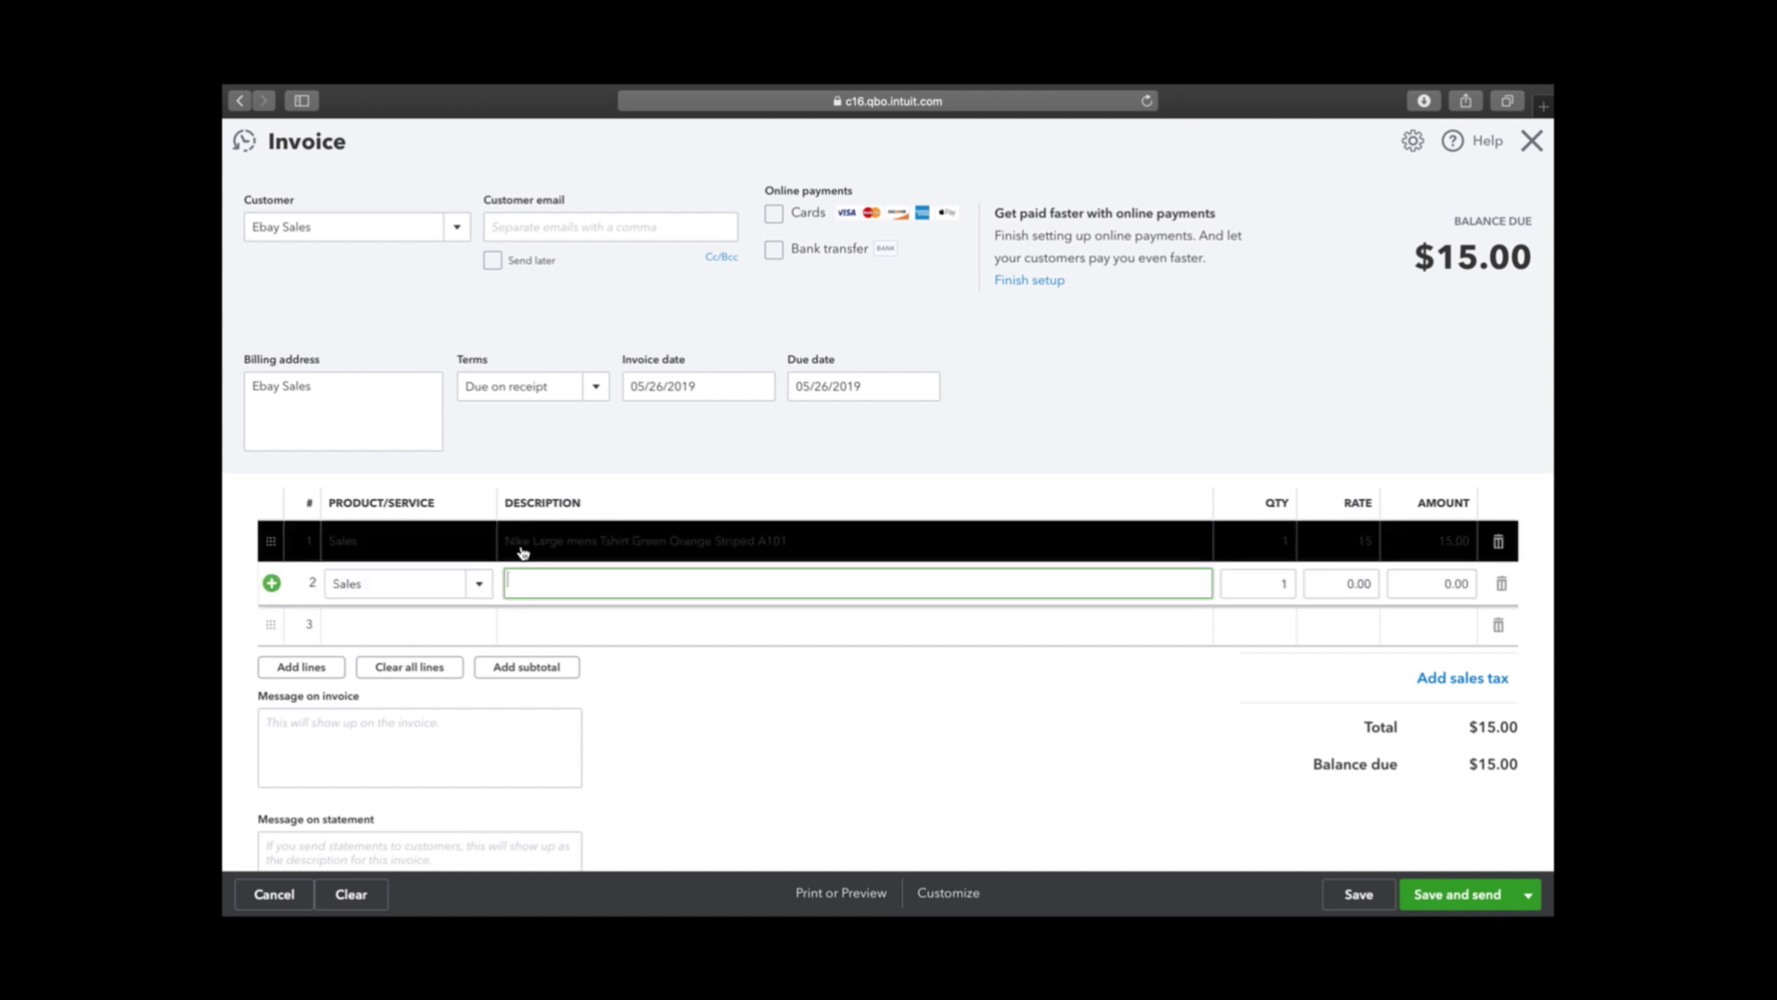
left_click(522, 553)
left_click(905, 576)
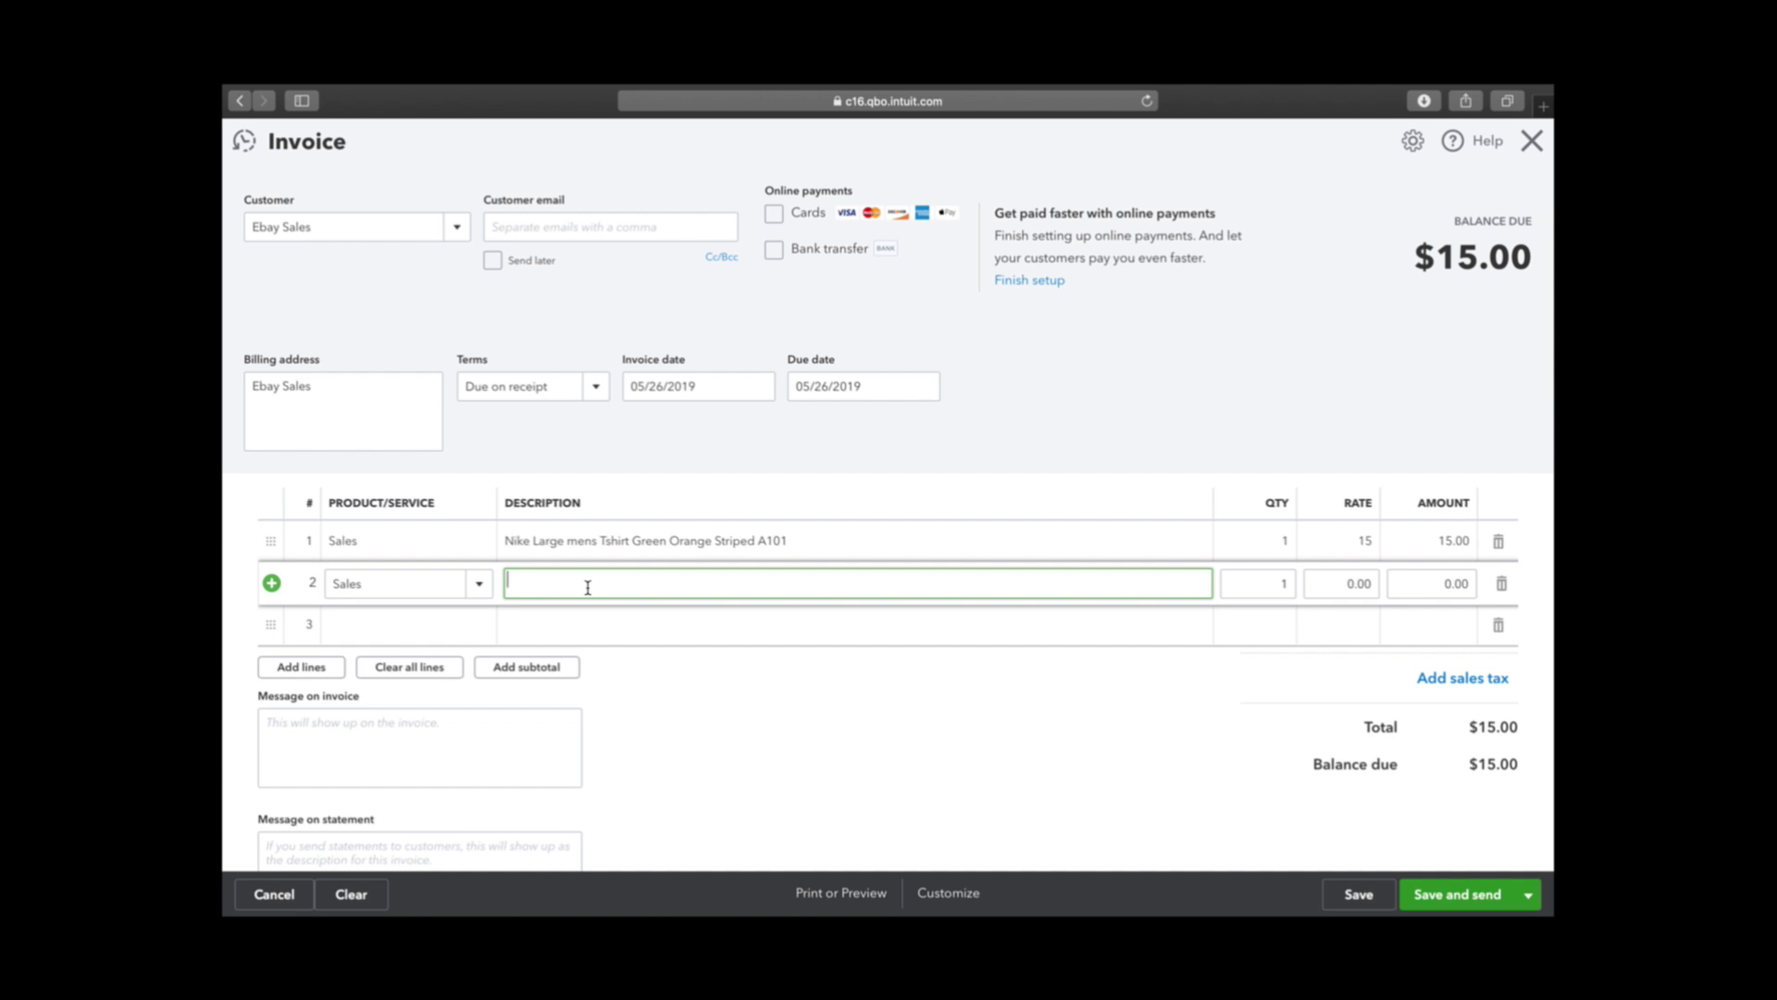
type("Ipd")
type("d. Tou")
type("ch 5th ge")
type("n 32gb")
type(" Pink. Z10")
type("2")
Step: Set the rate of the Ipod line to 30
left_click(1264, 594)
left_click(1333, 595)
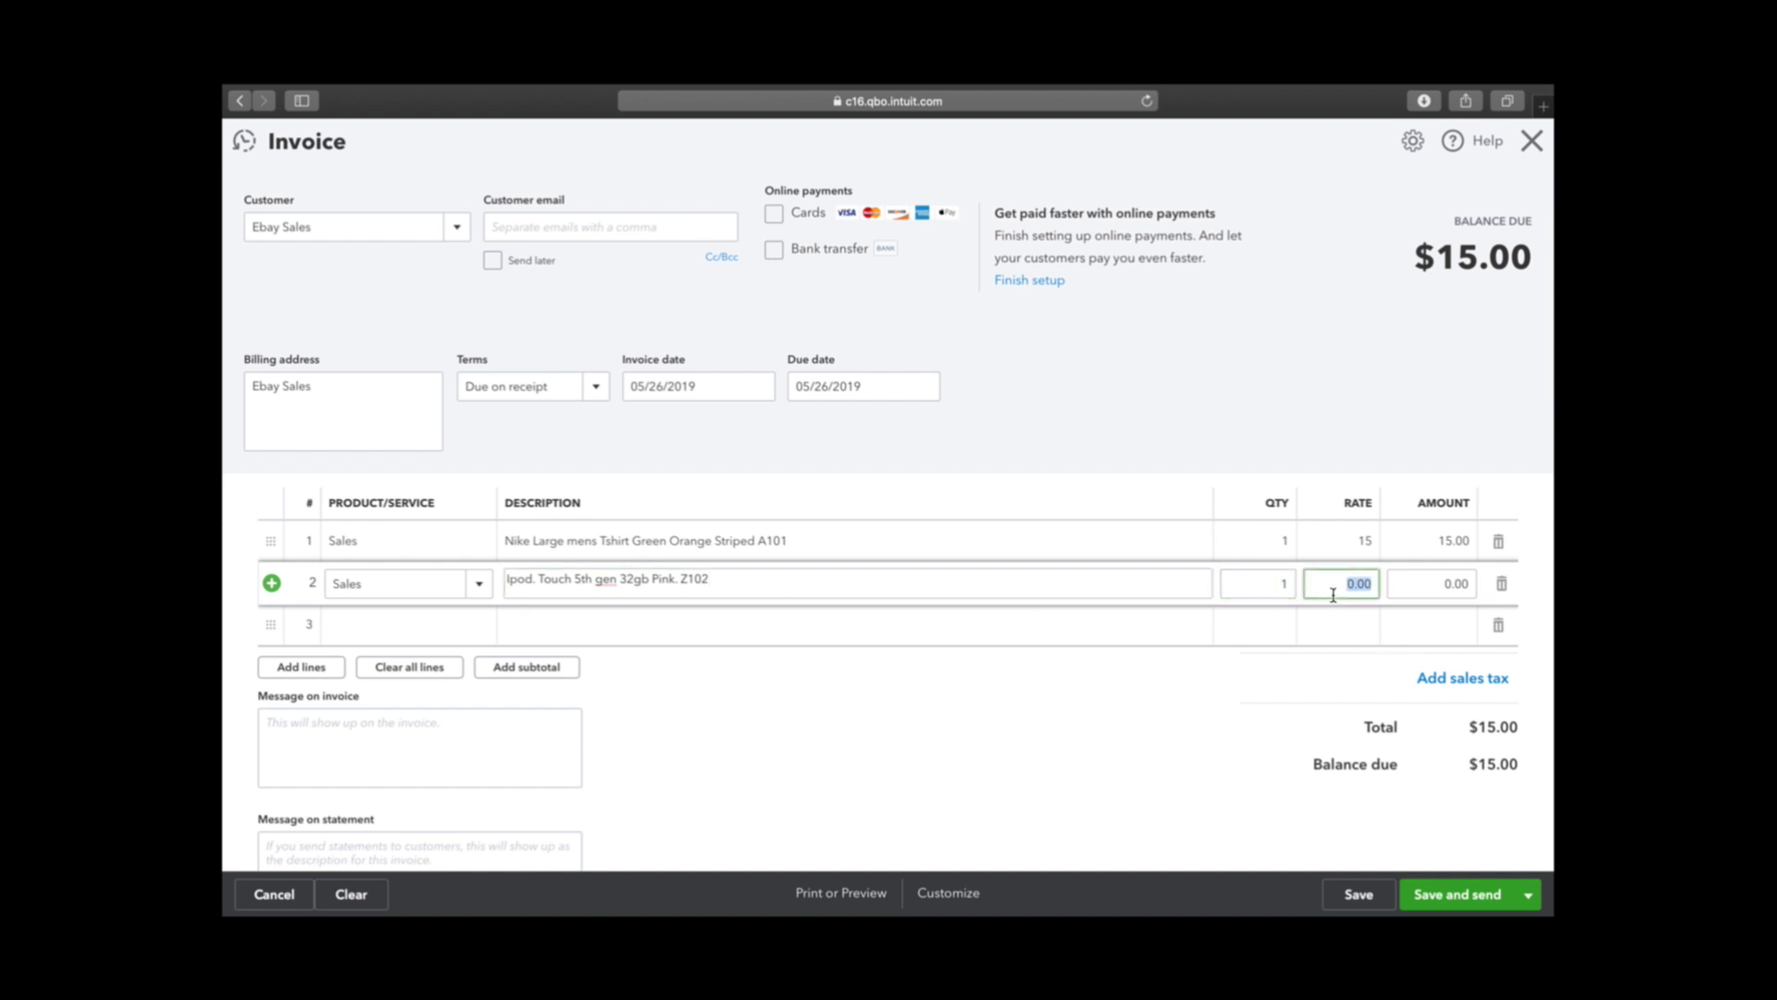
type("30")
left_click(1381, 412)
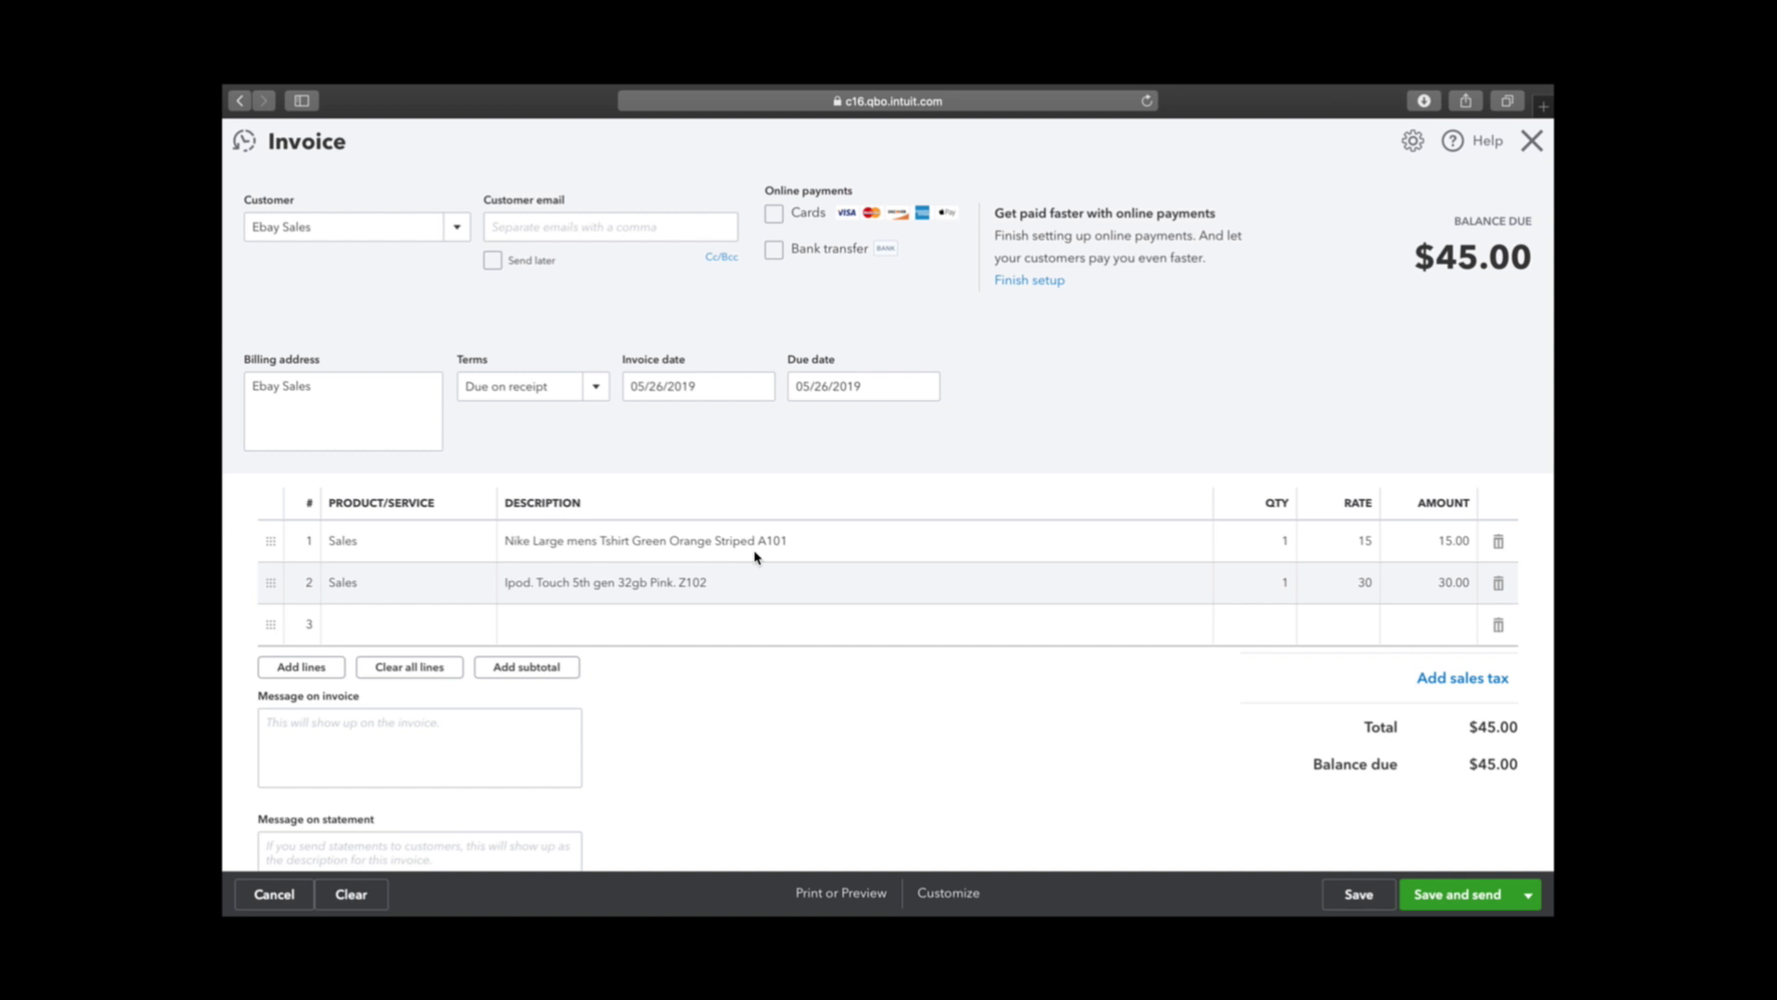
Step: Review the completed invoice and save it without sending
scroll(1064, 695, "down", 5)
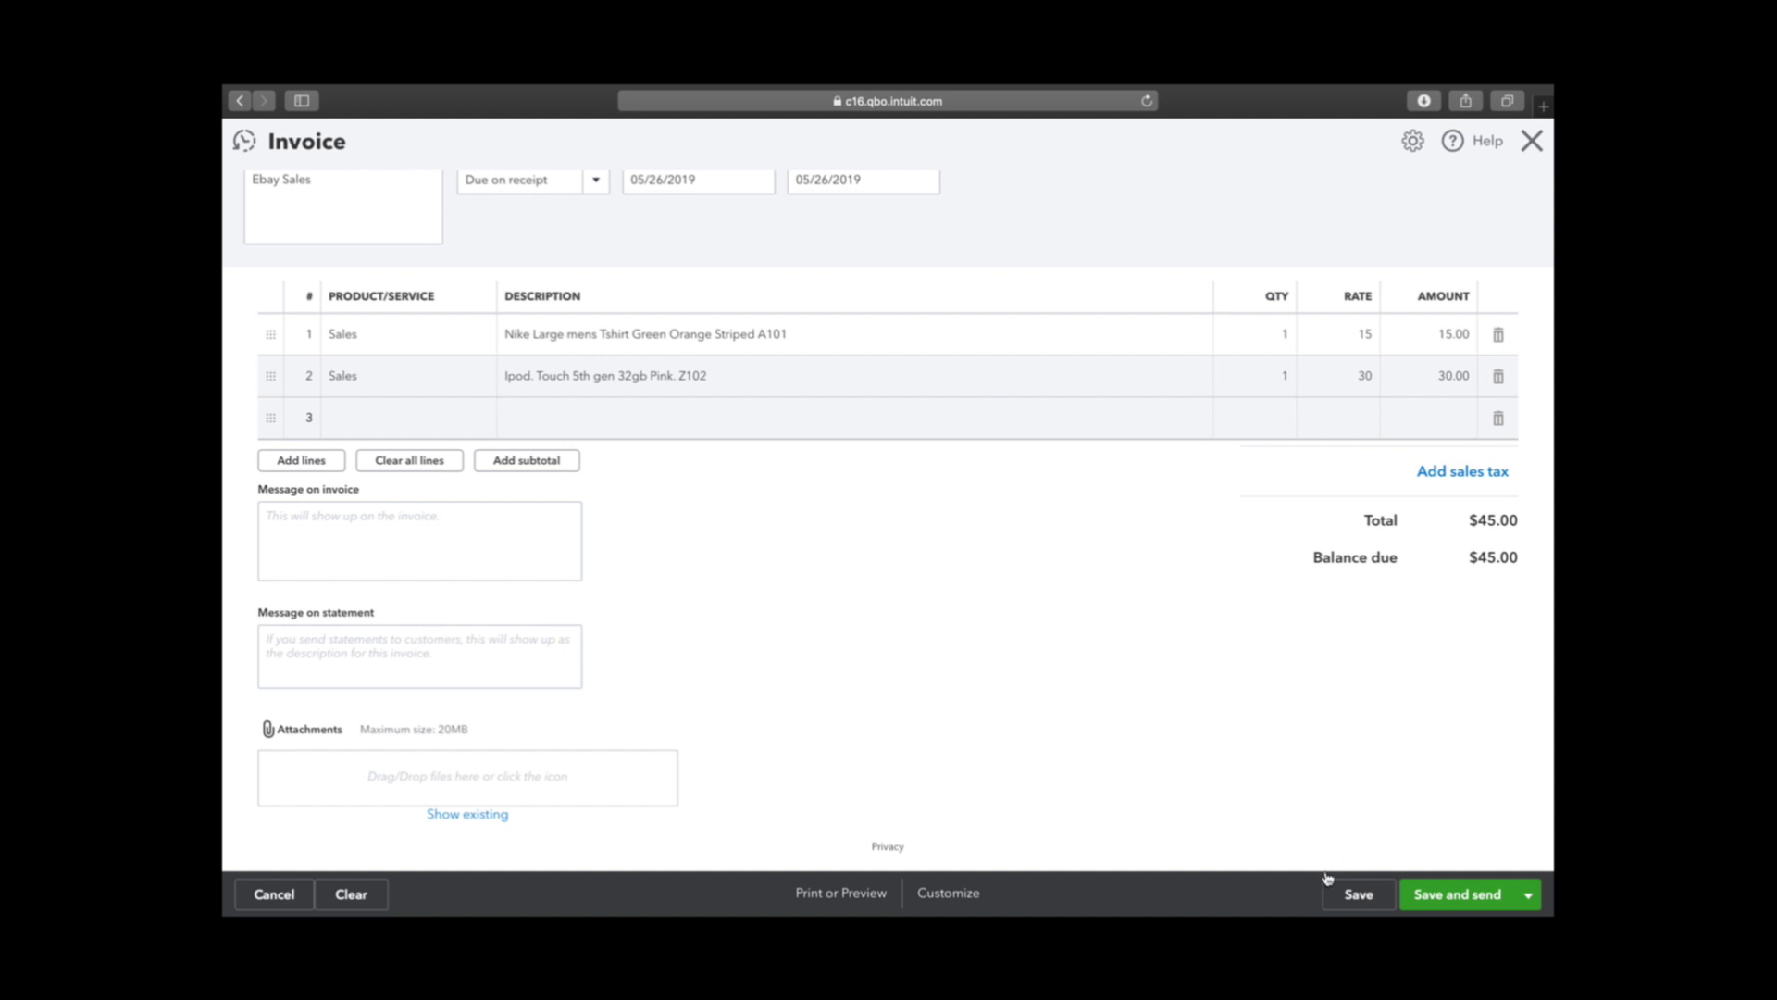
scroll(1281, 712, "up", 1)
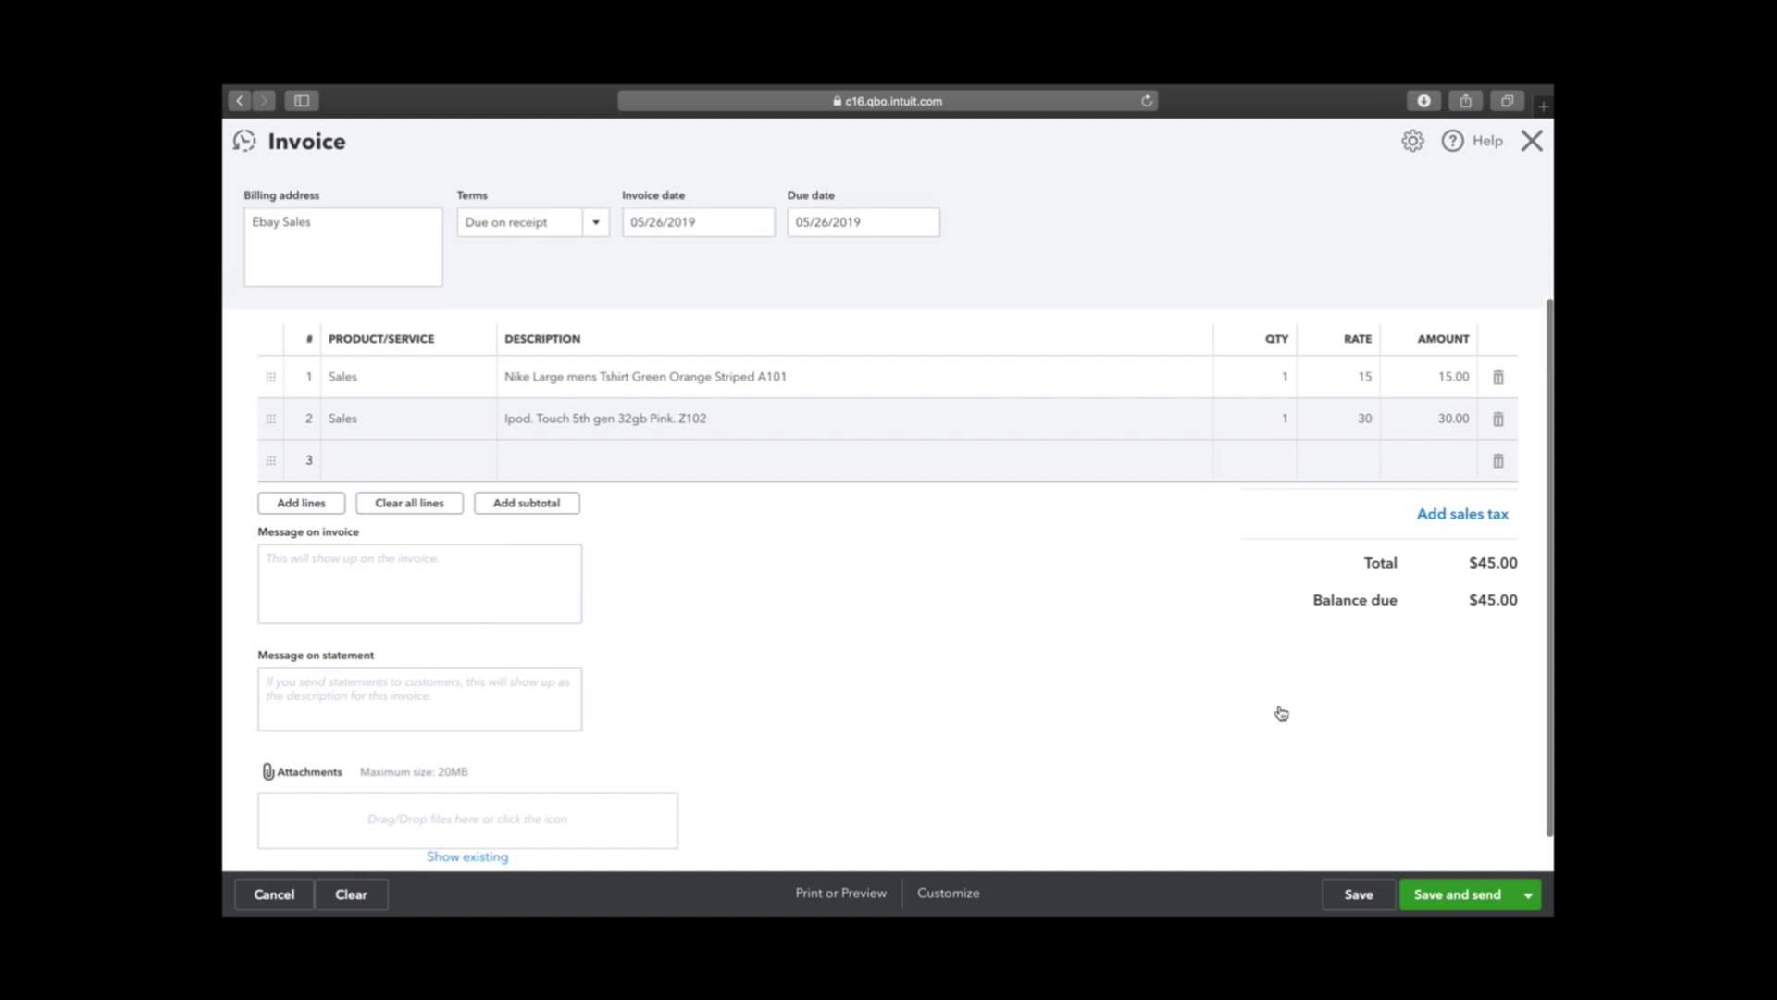
left_click(1358, 894)
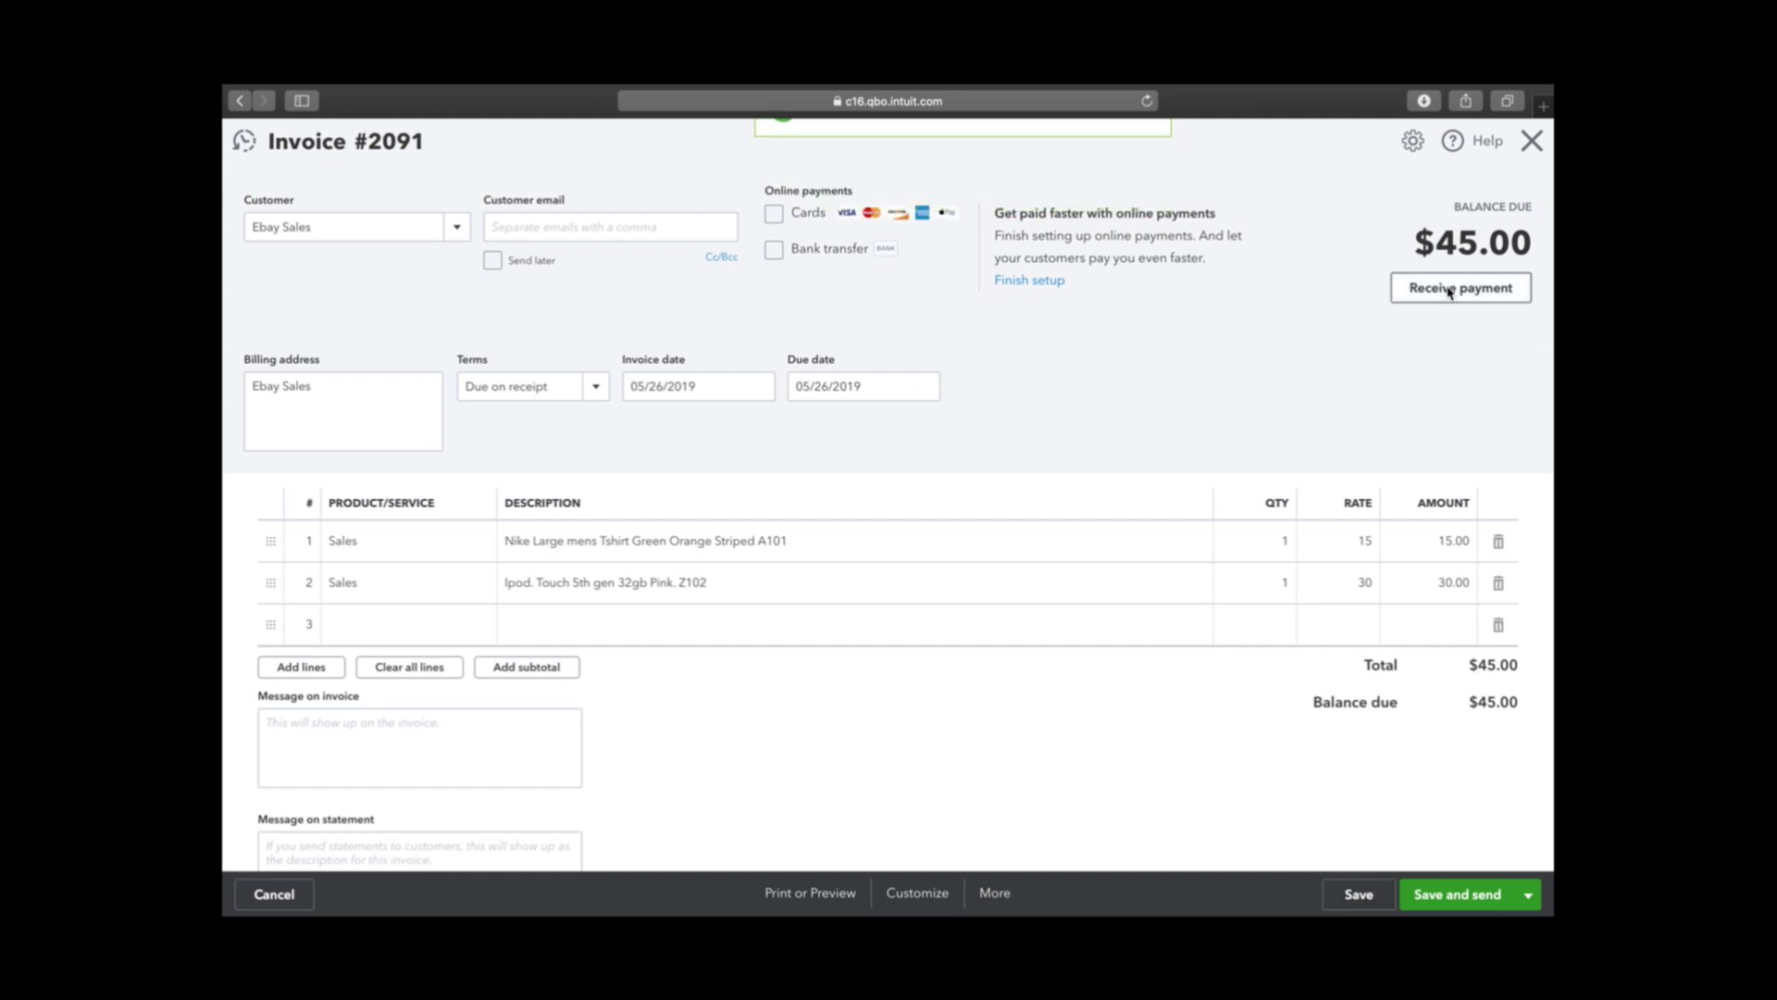
Step: Start receiving payment for the saved Ebay Sales invoice and set the payment method to Paypal
left_click(1447, 290)
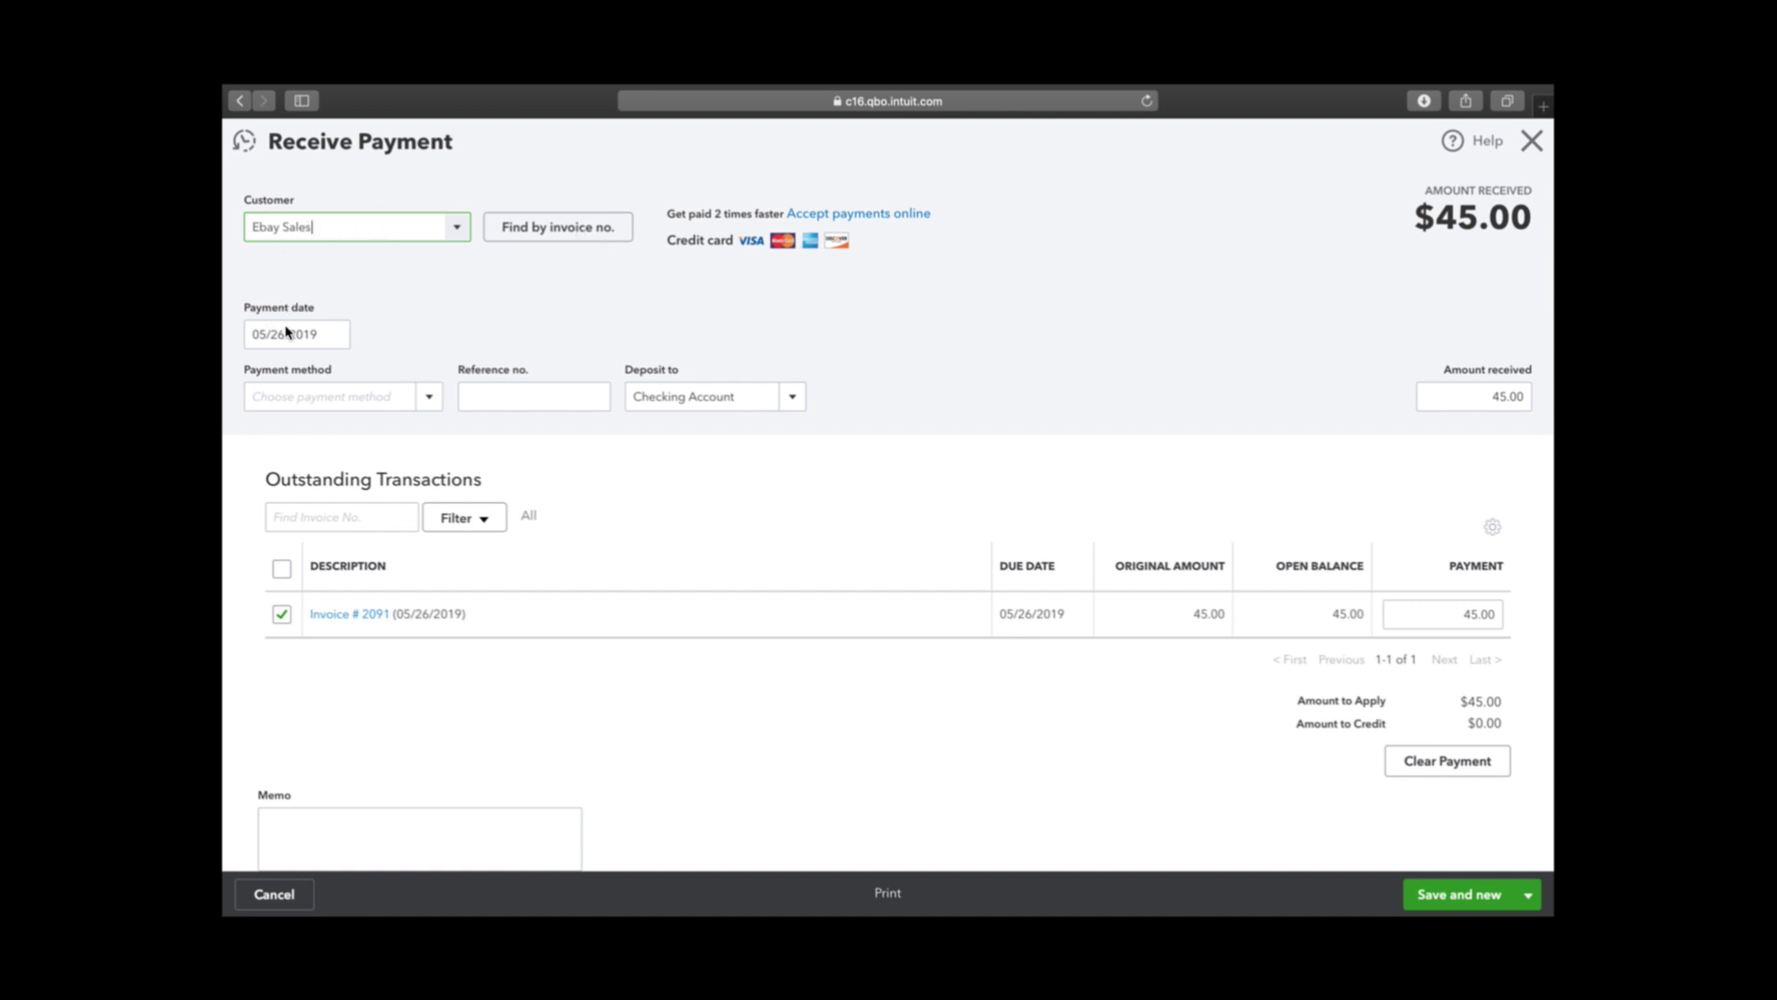
left_click(426, 398)
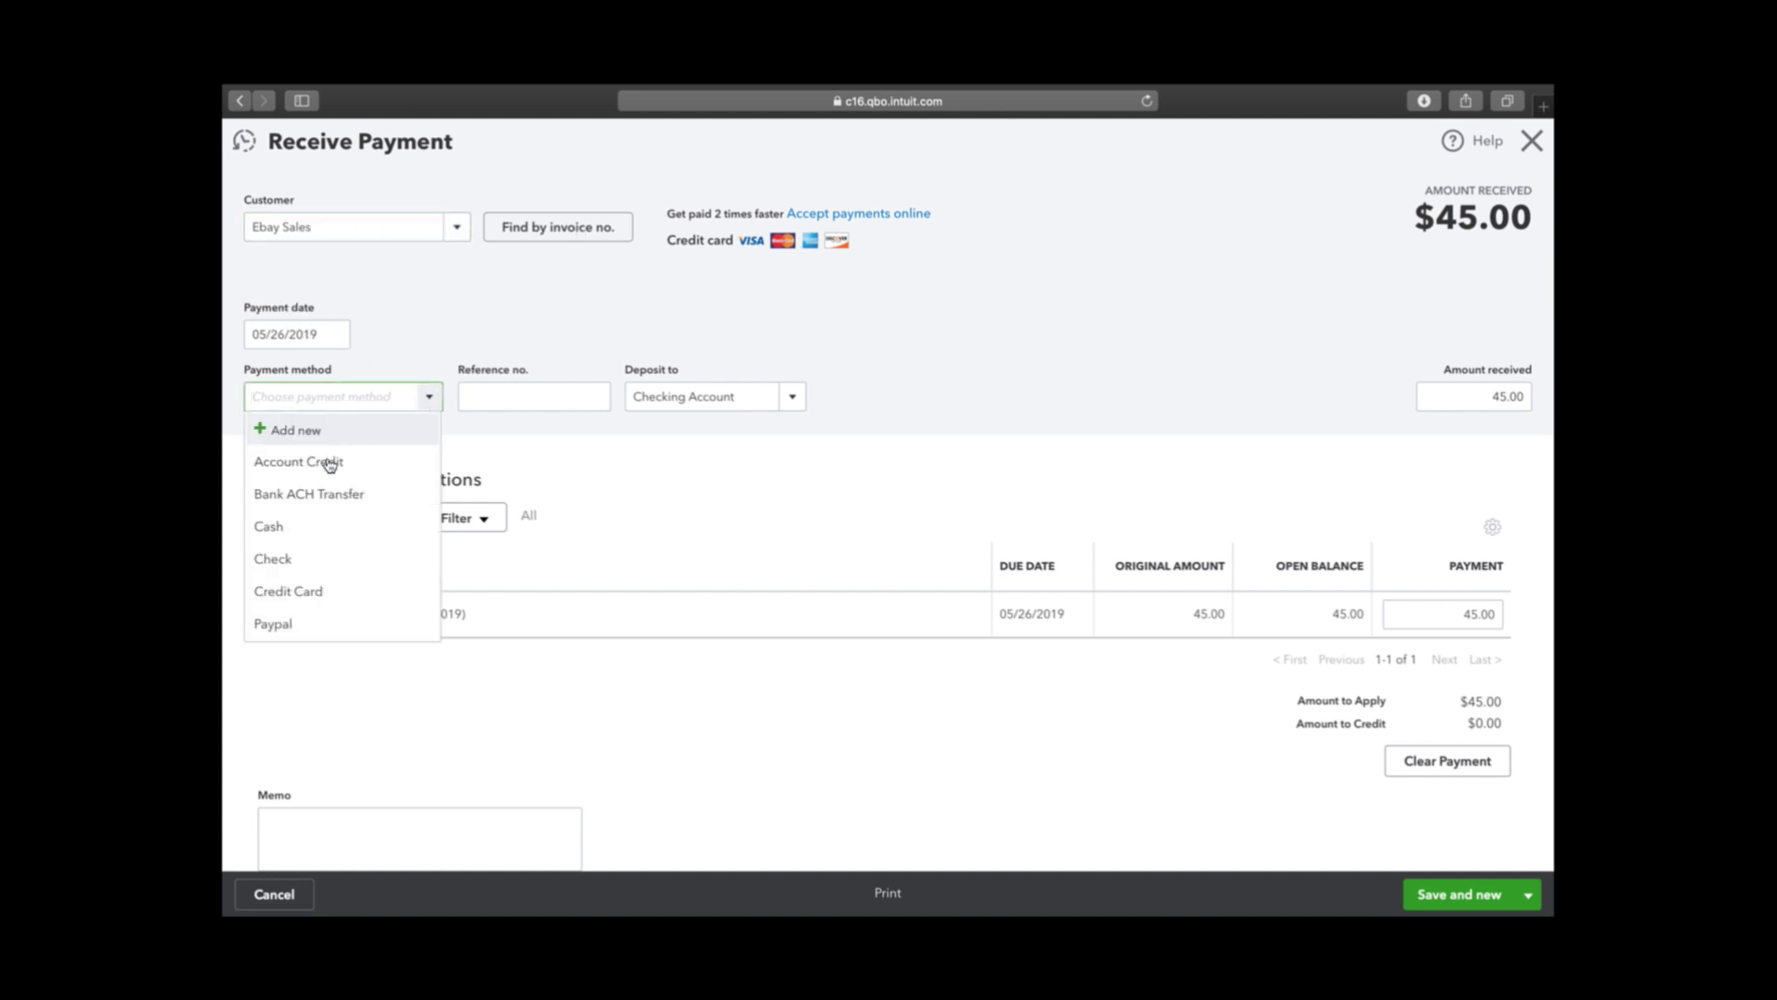
left_click(286, 624)
left_click(705, 481)
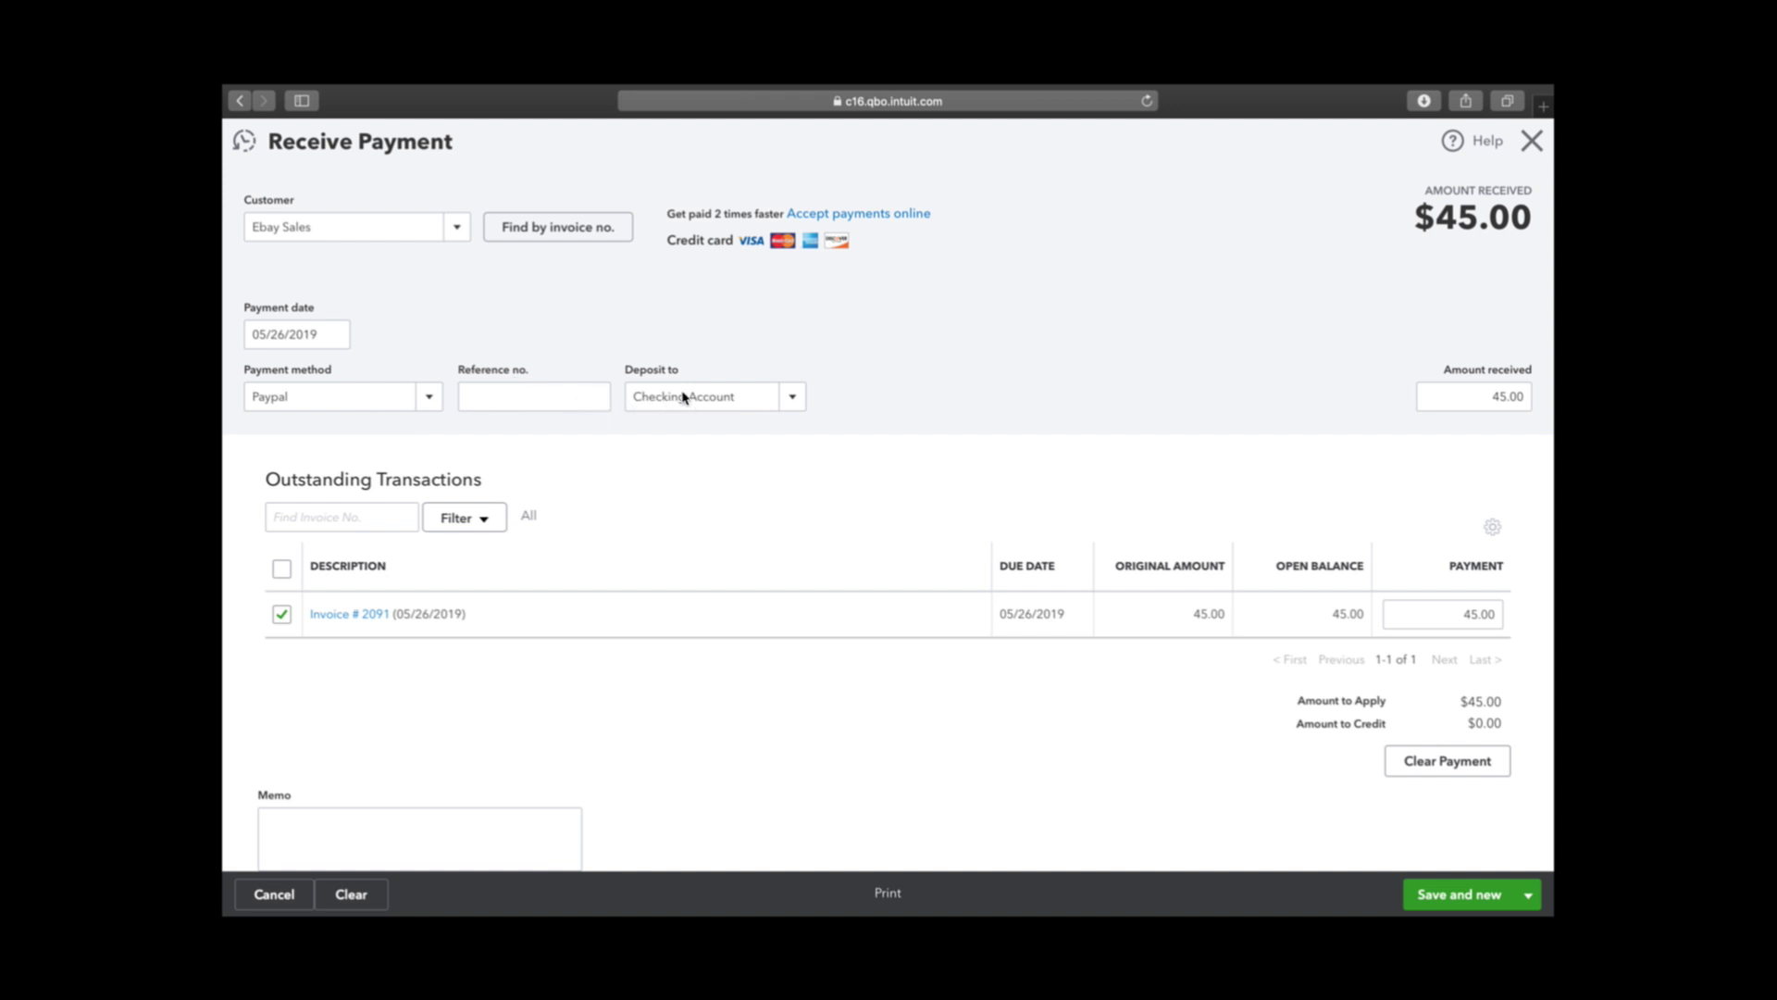
Step: Deposit the payment to Checking Account, save it and close the payment form
left_click(788, 402)
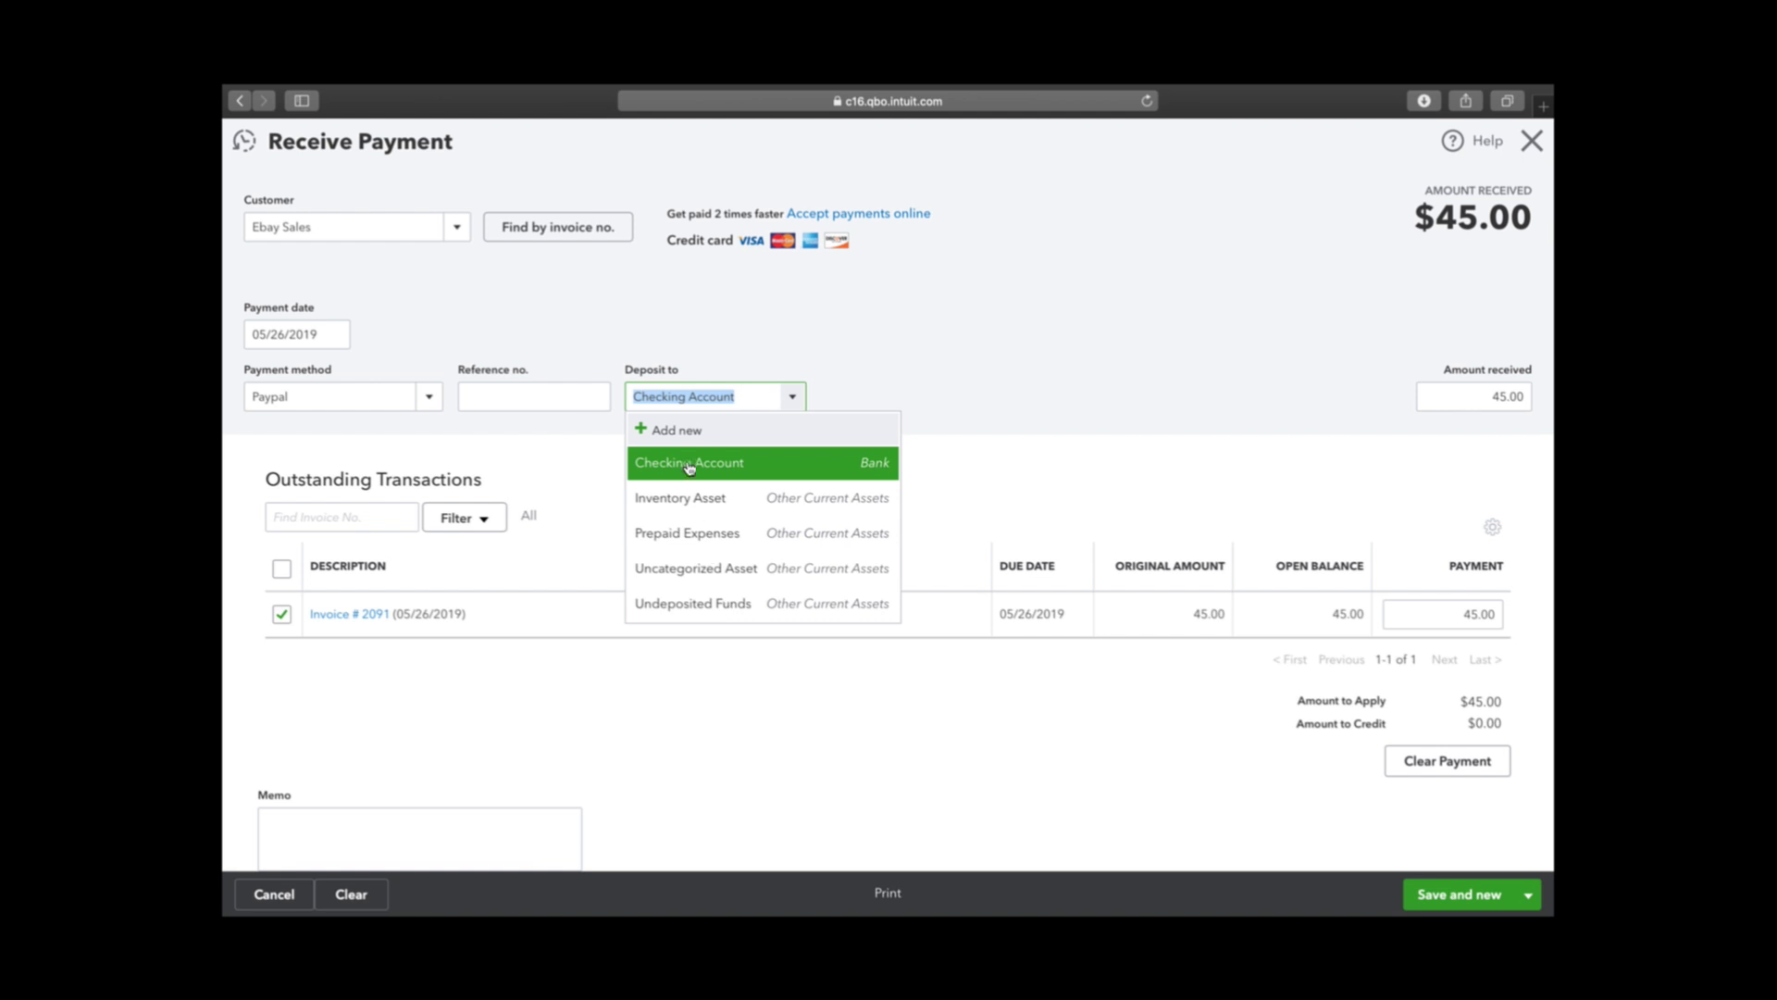
left_click(690, 465)
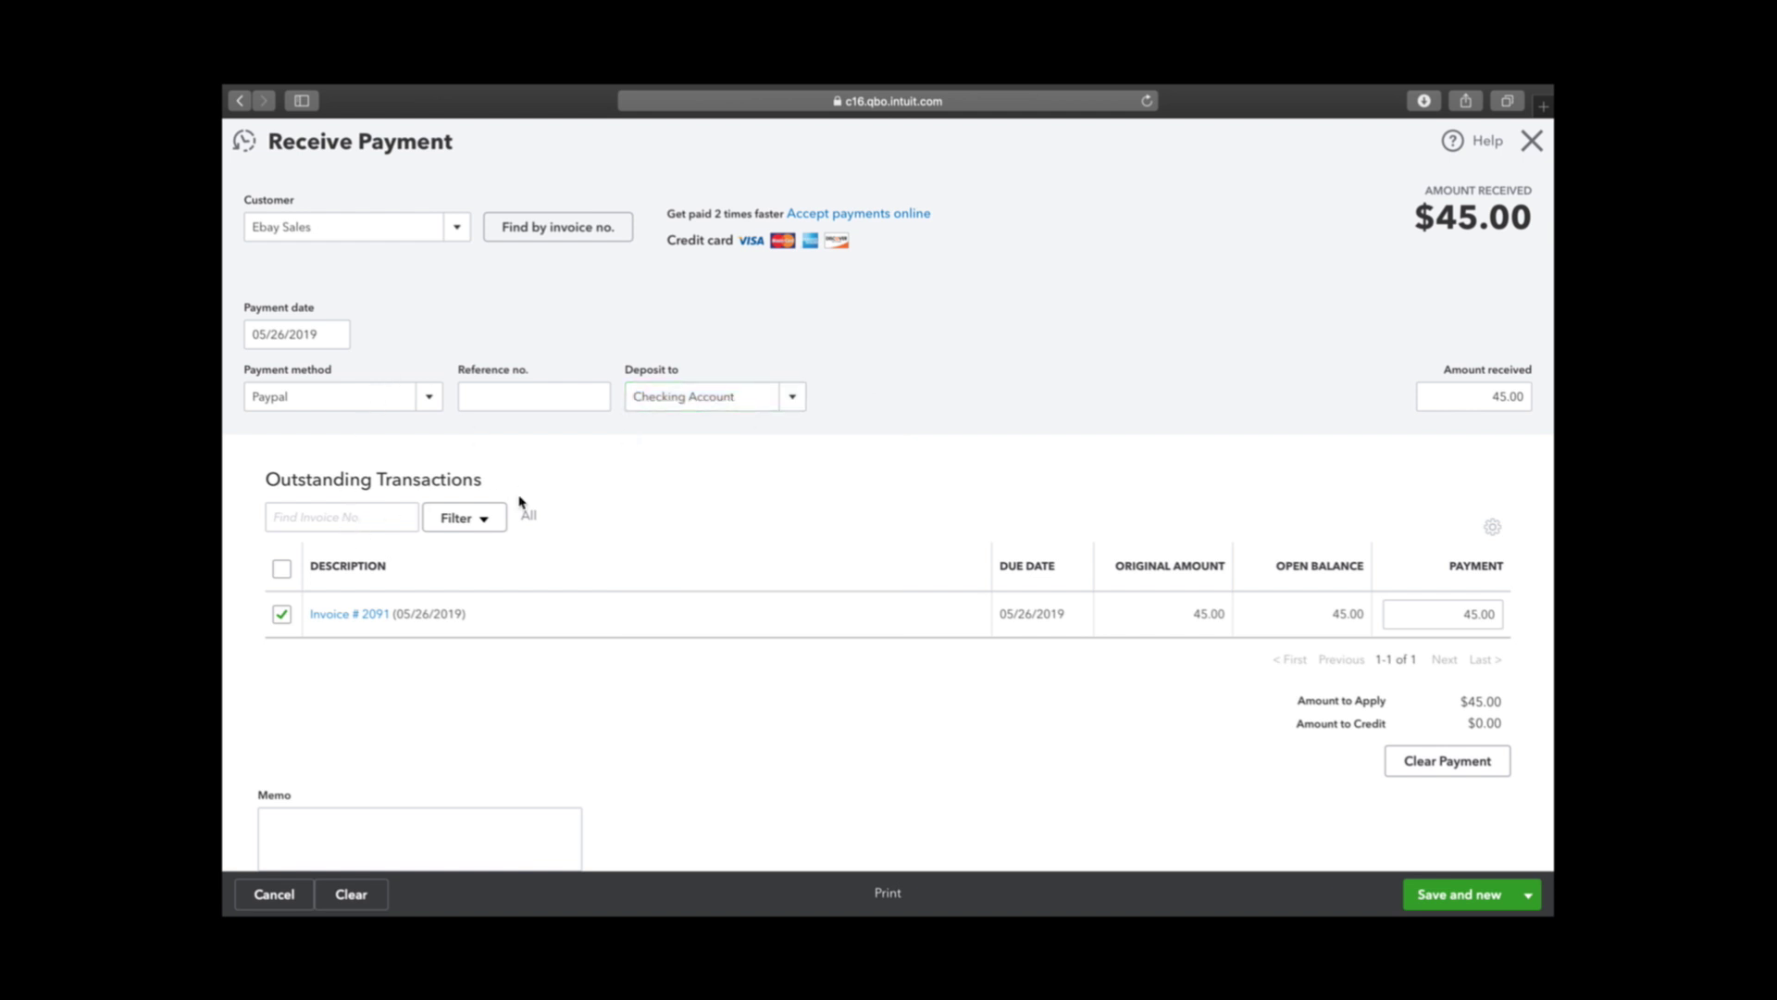
scroll(518, 503, "down", 2)
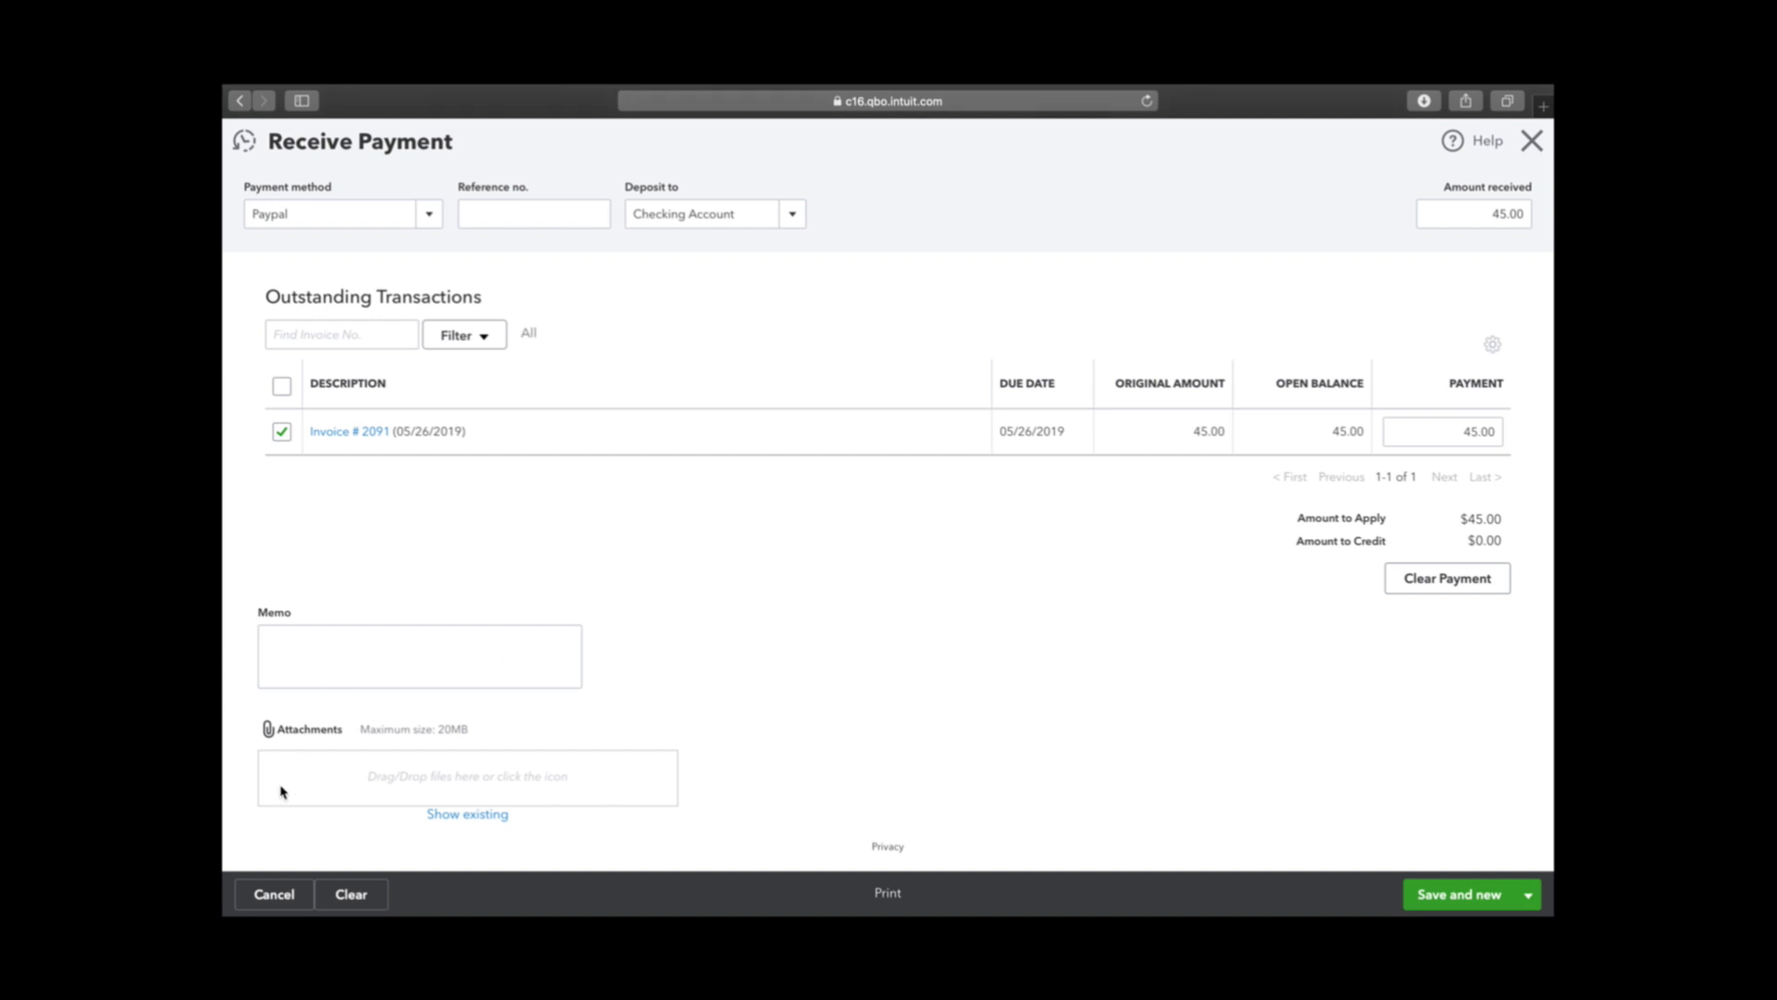
left_click(1465, 895)
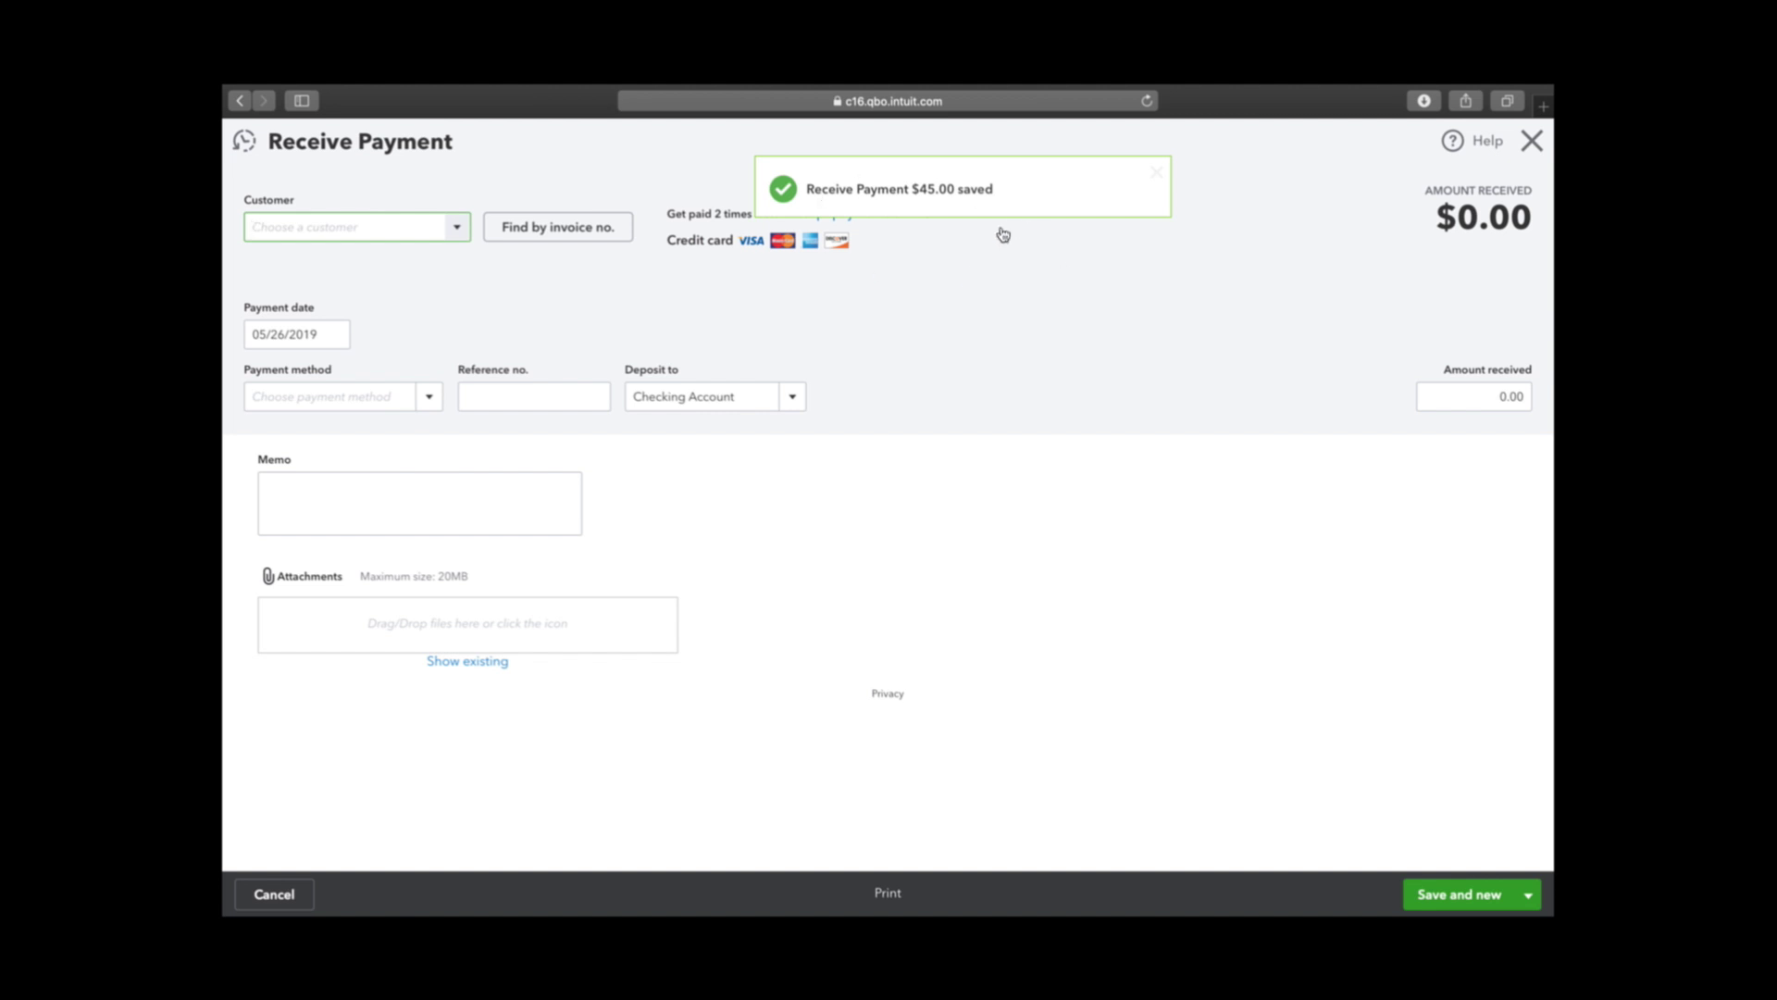
left_click(1532, 141)
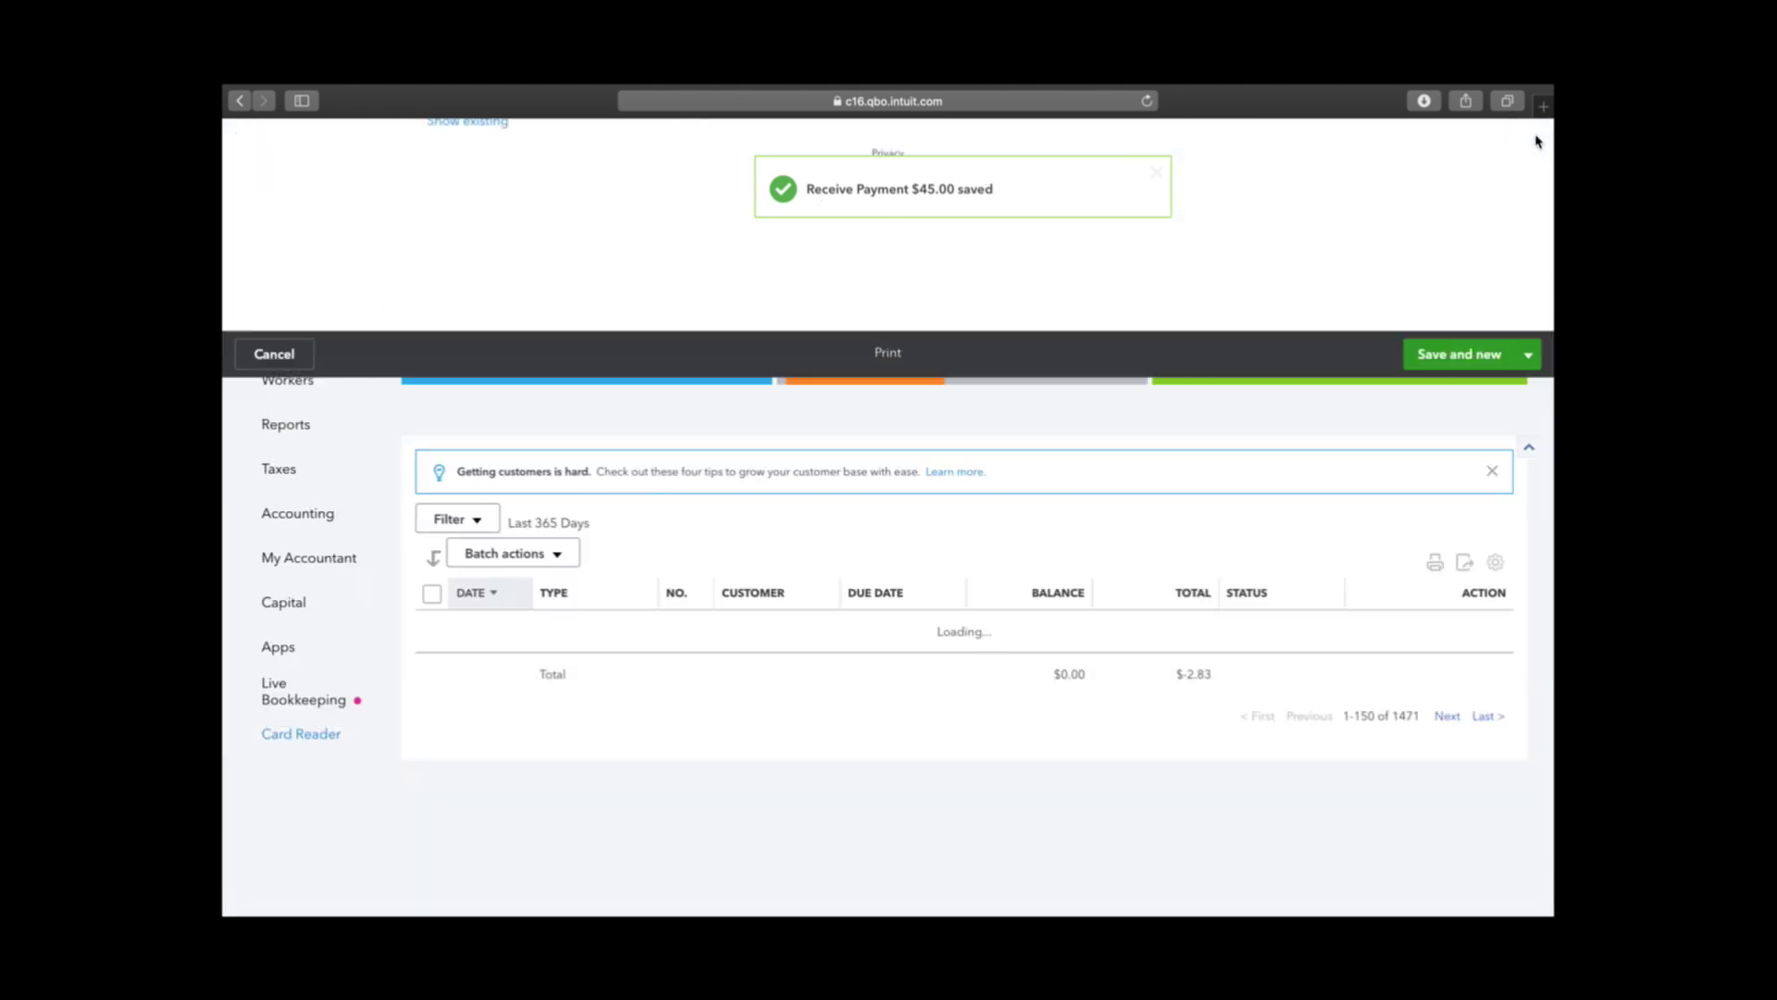
Step: Delete the 05/26/2019 Ebay Sales invoice from the sales transactions
scroll(630, 516, "down", 3)
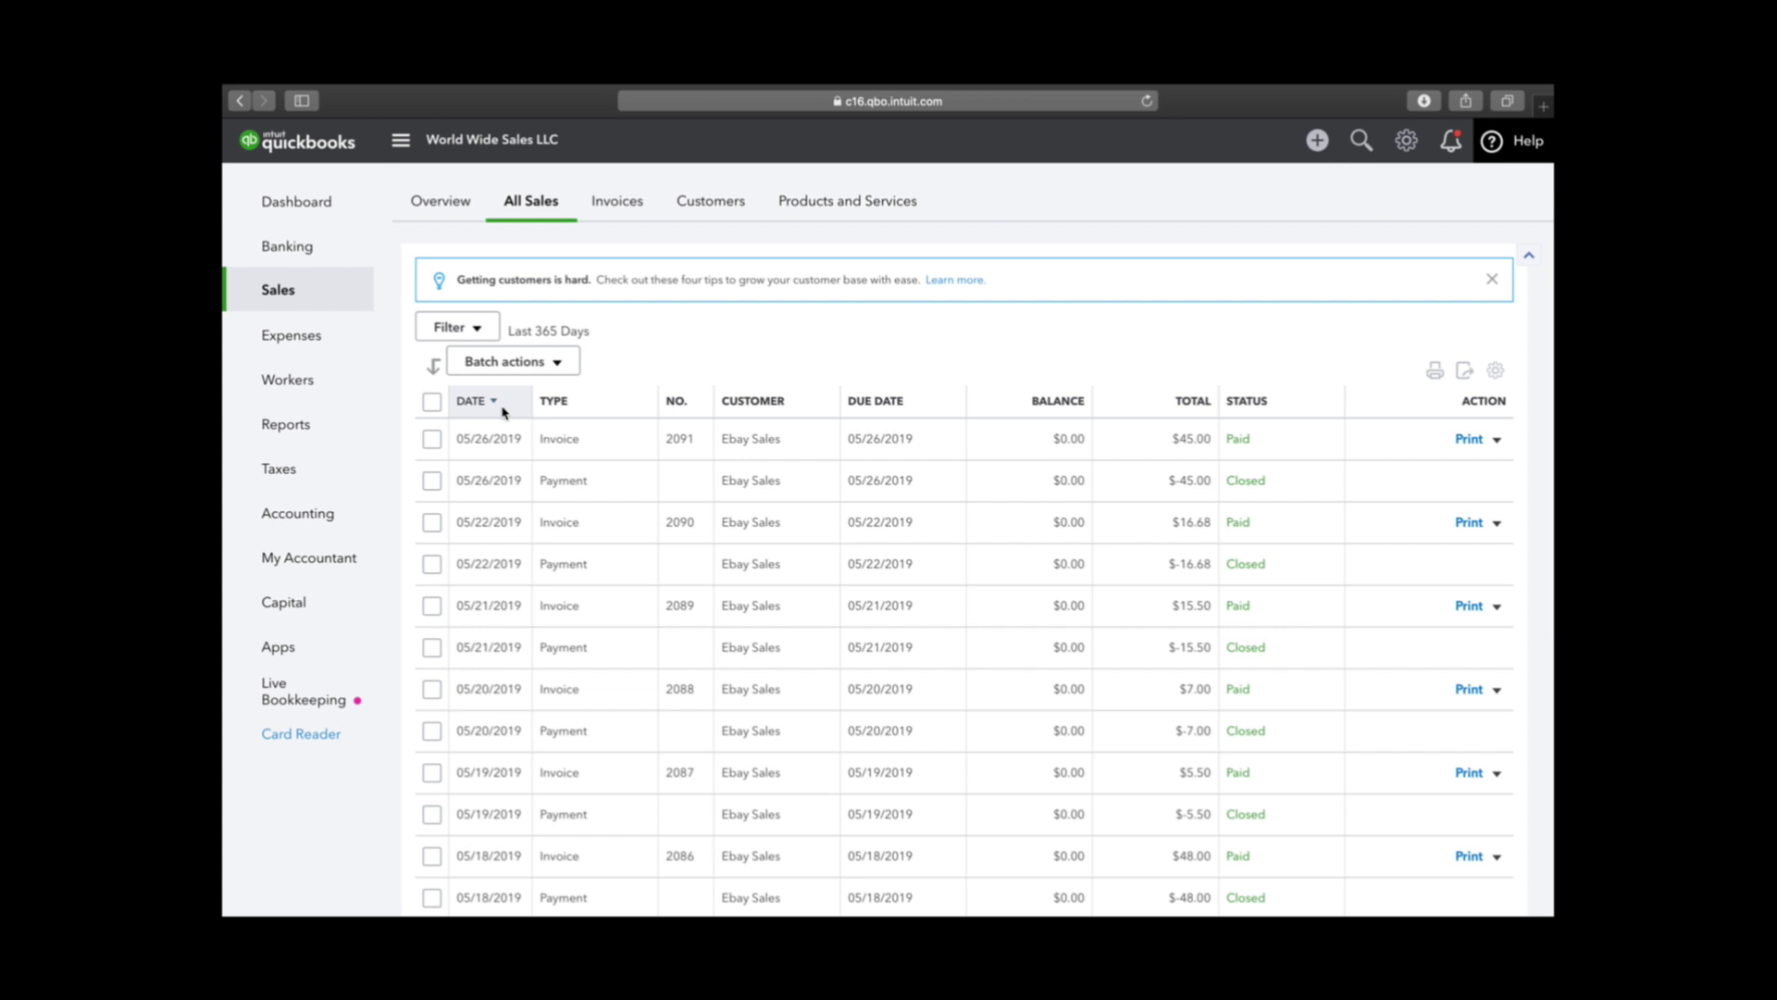
left_click(431, 439)
left_click(435, 479)
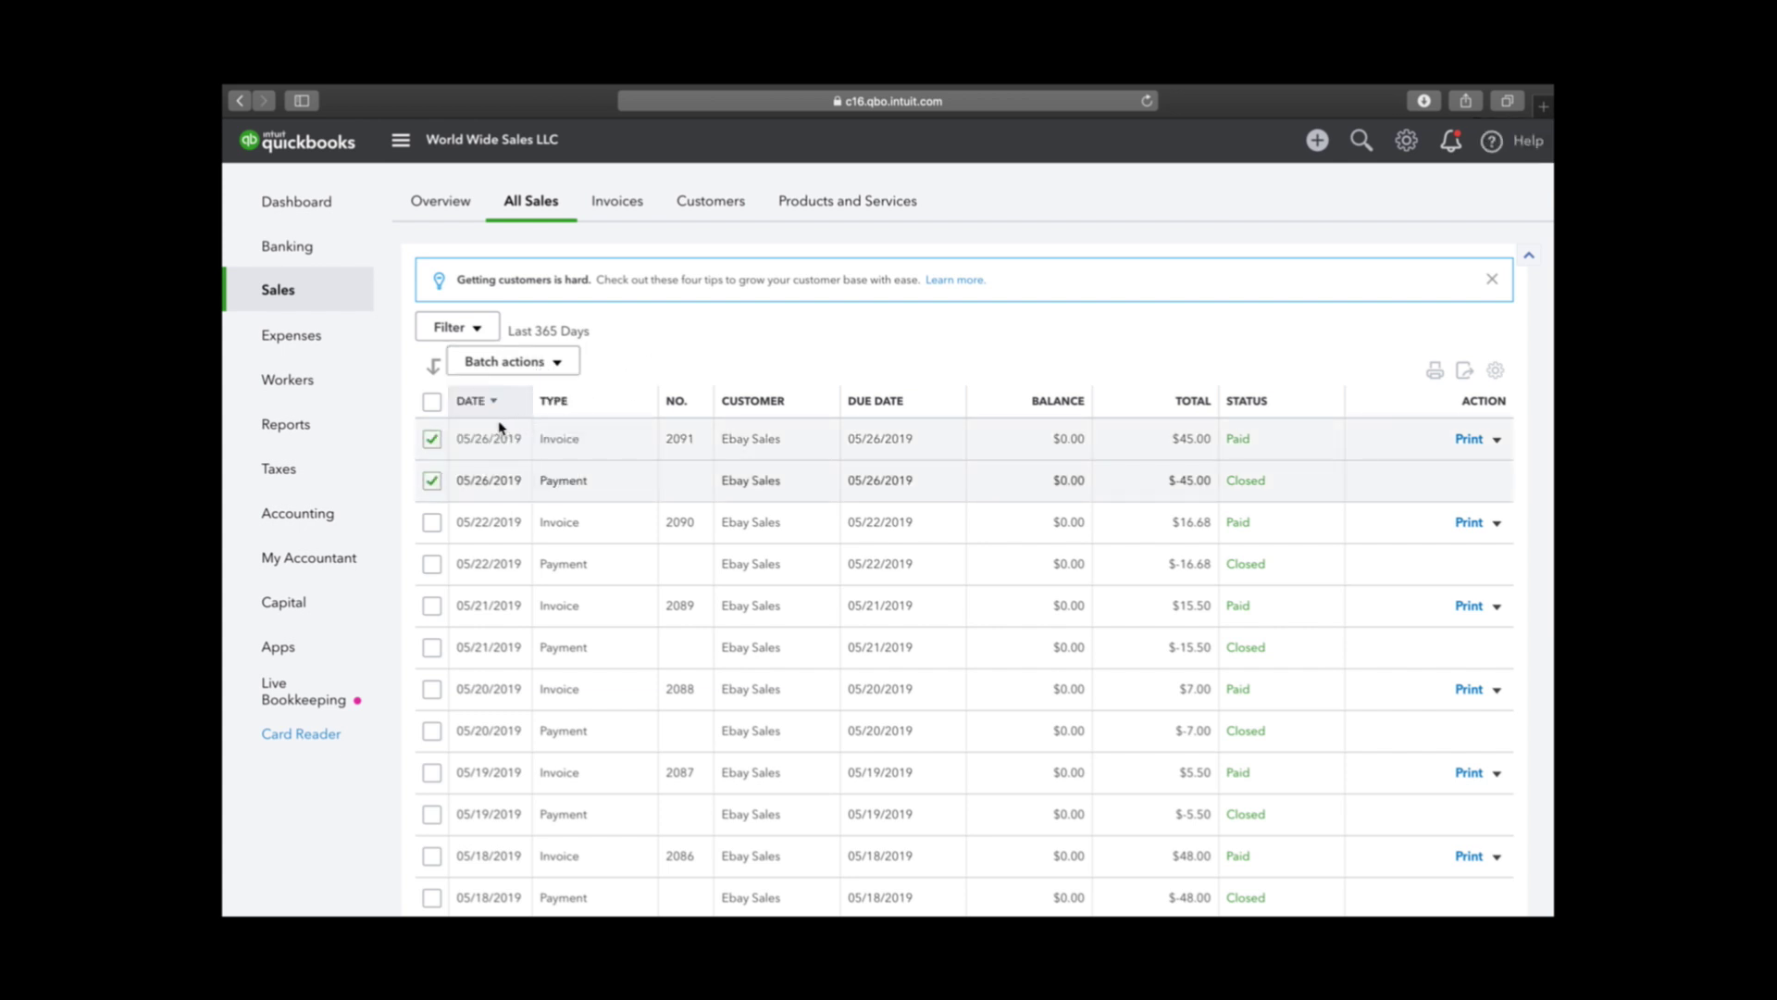
left_click(1495, 441)
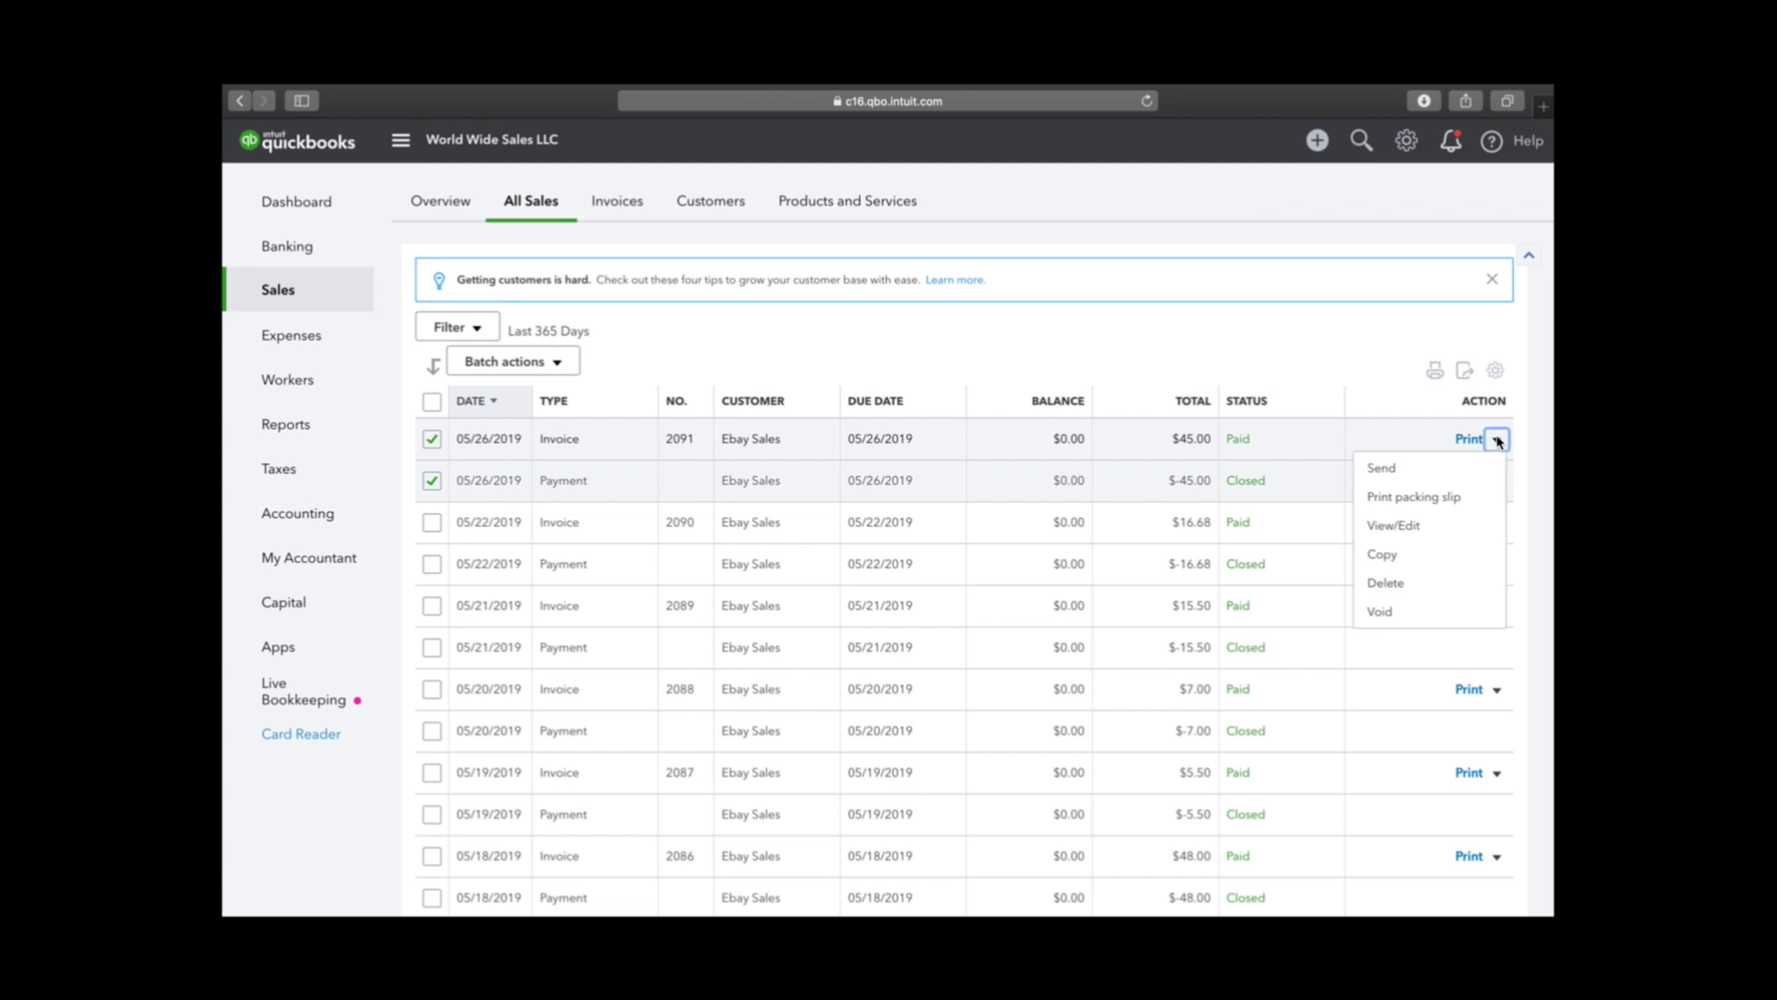
left_click(1372, 585)
left_click(1066, 574)
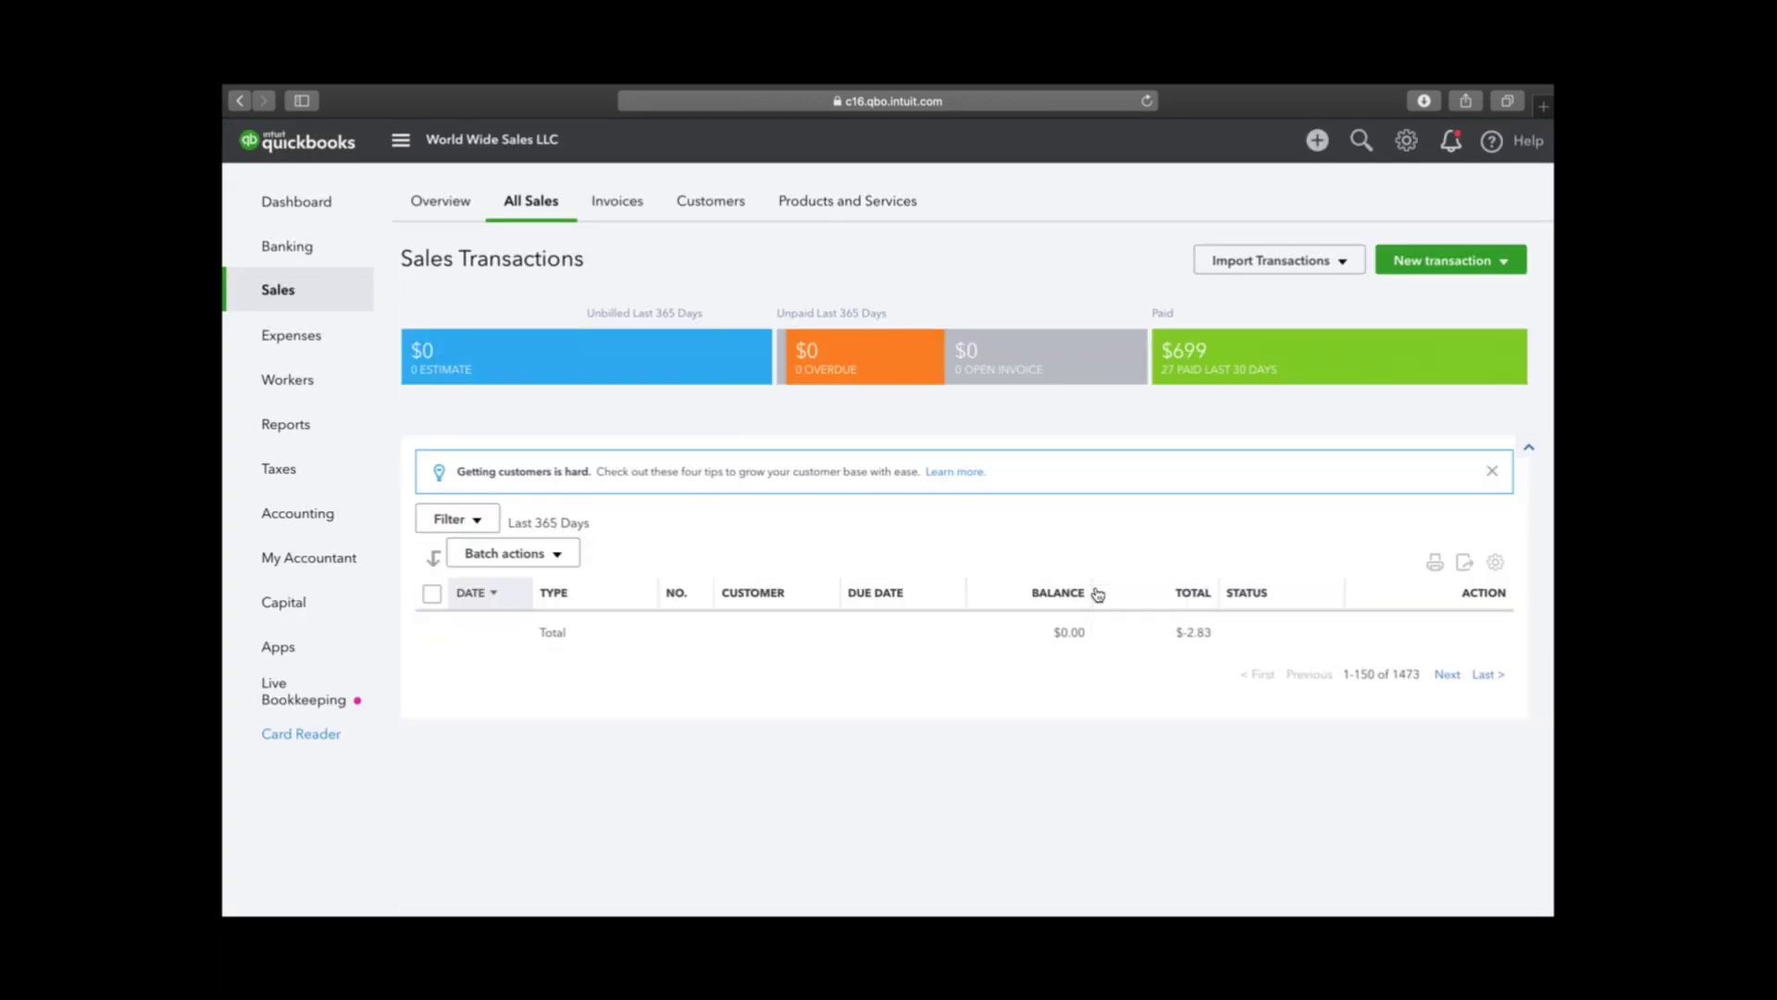
Step: Open the 05/26/2019 Ebay Sales payment from the sales transactions and delete it
scroll(860, 599, "down", 1)
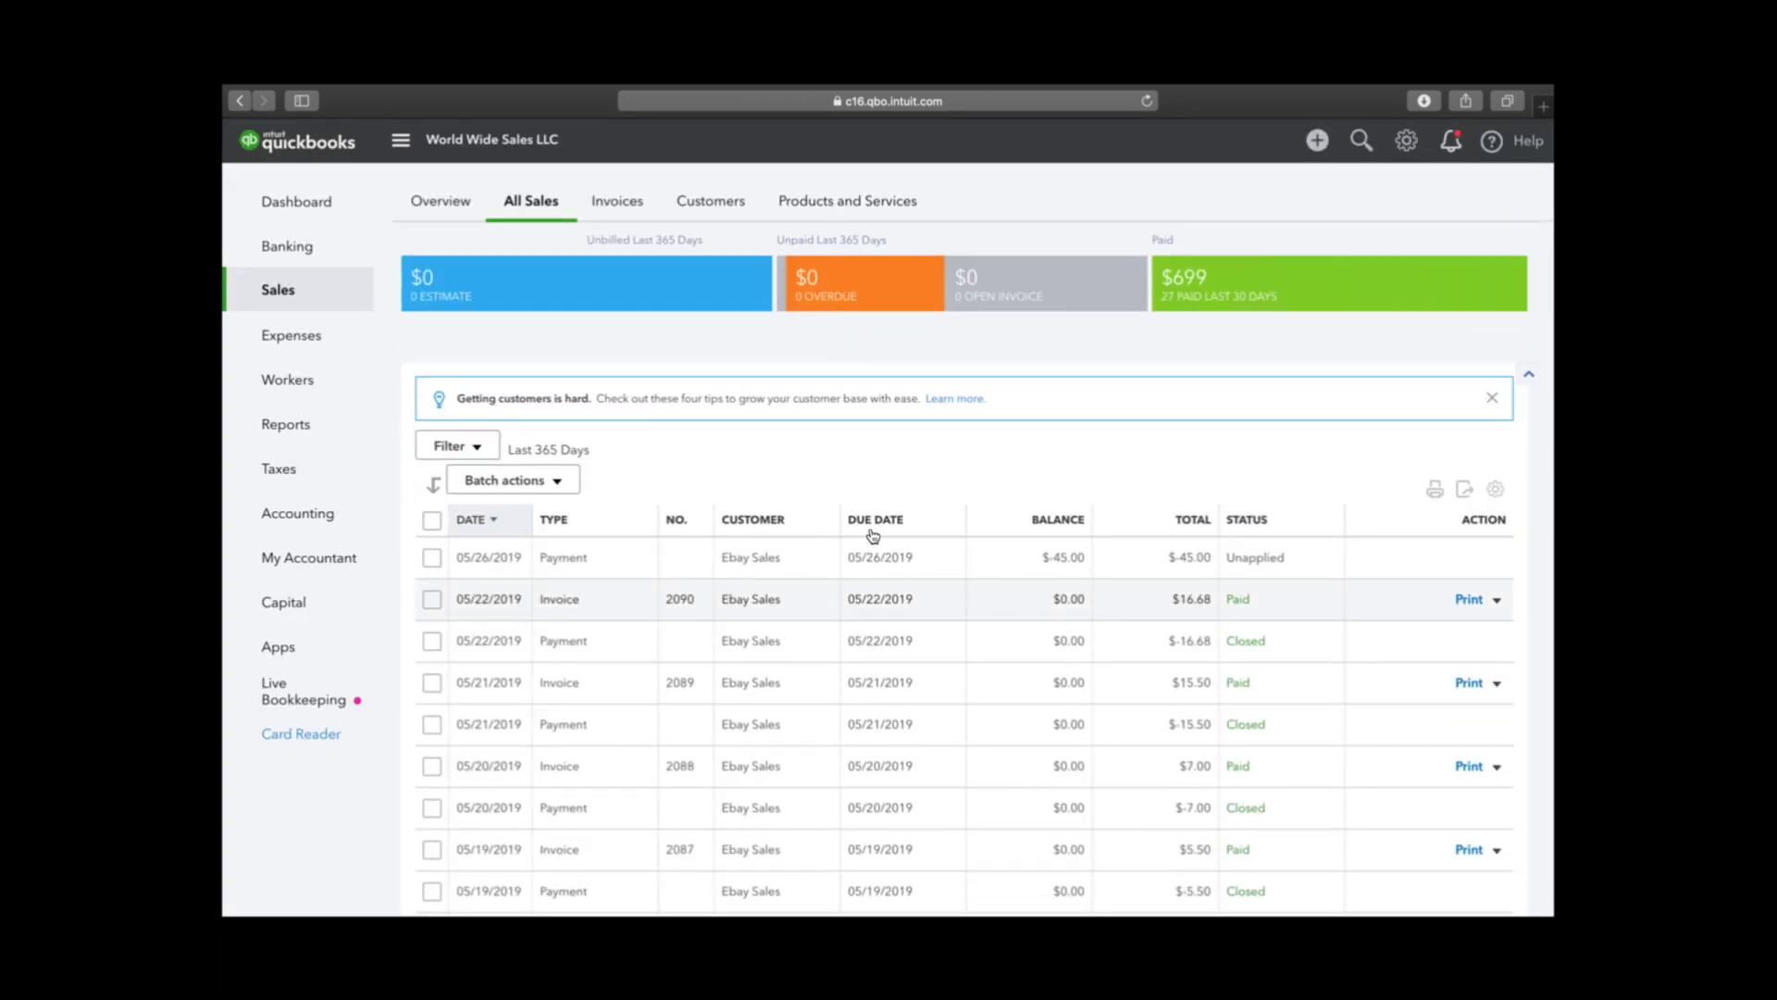
left_click(432, 558)
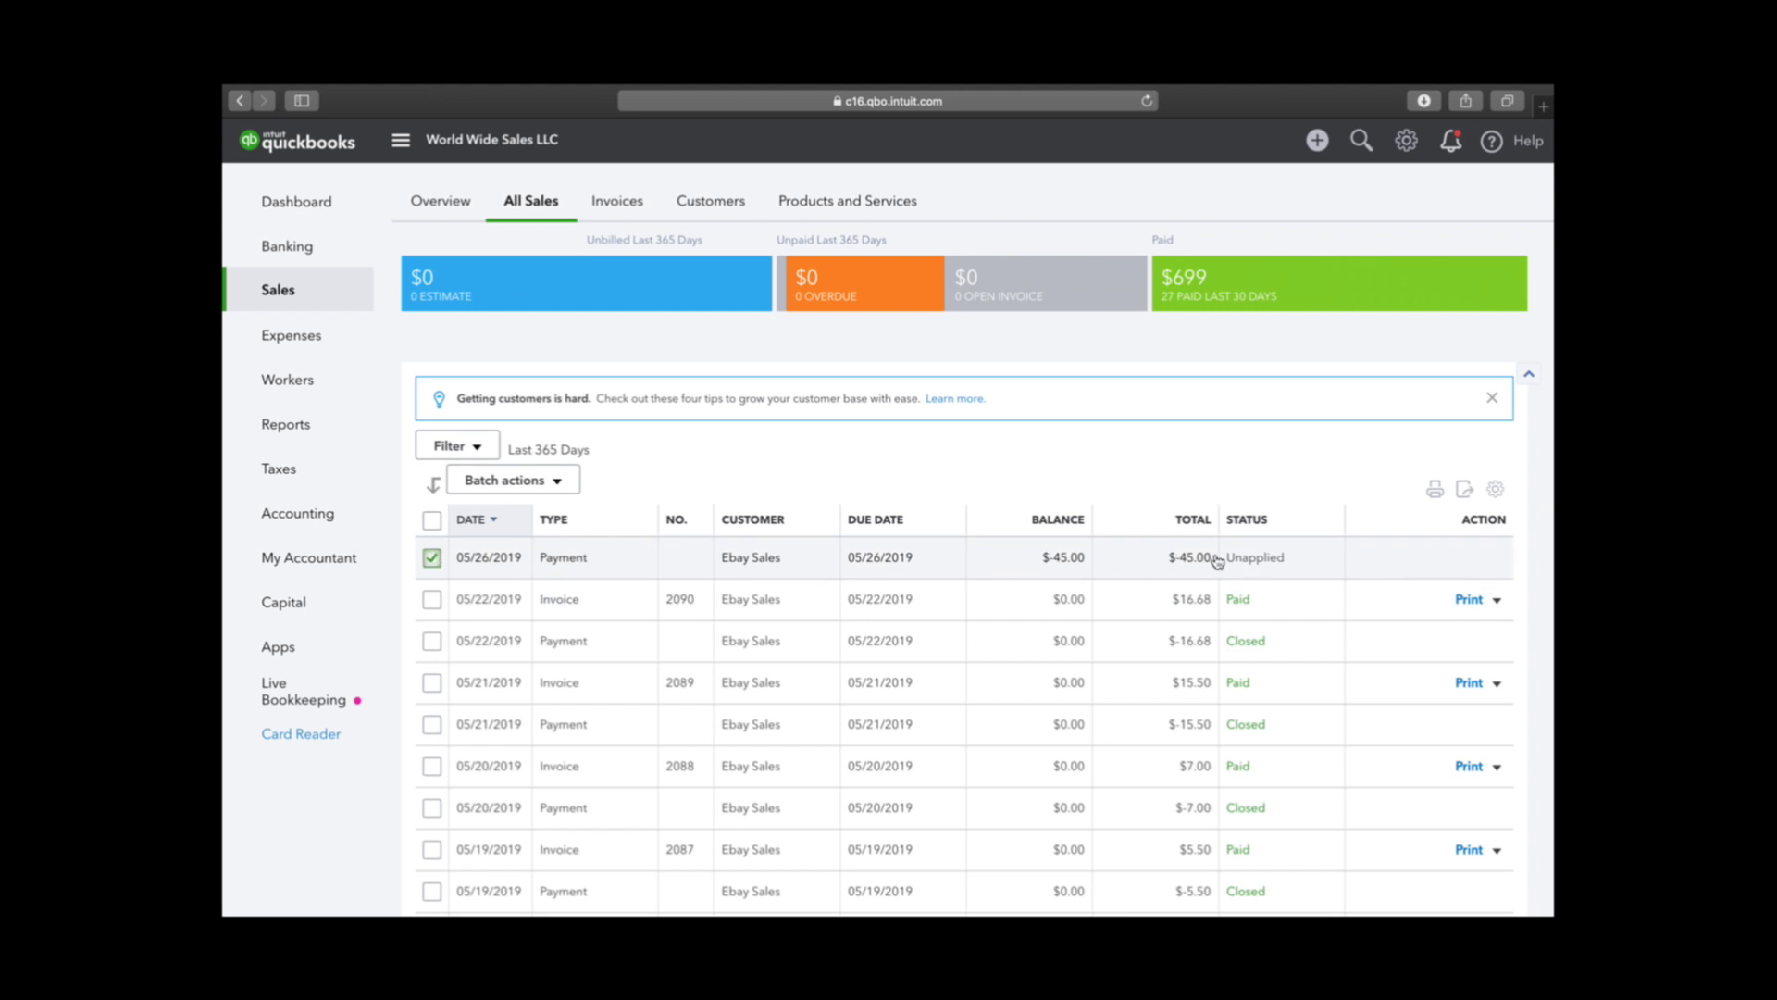
left_click(575, 494)
left_click(683, 483)
scroll(637, 597, "up", 1)
left_click(472, 599)
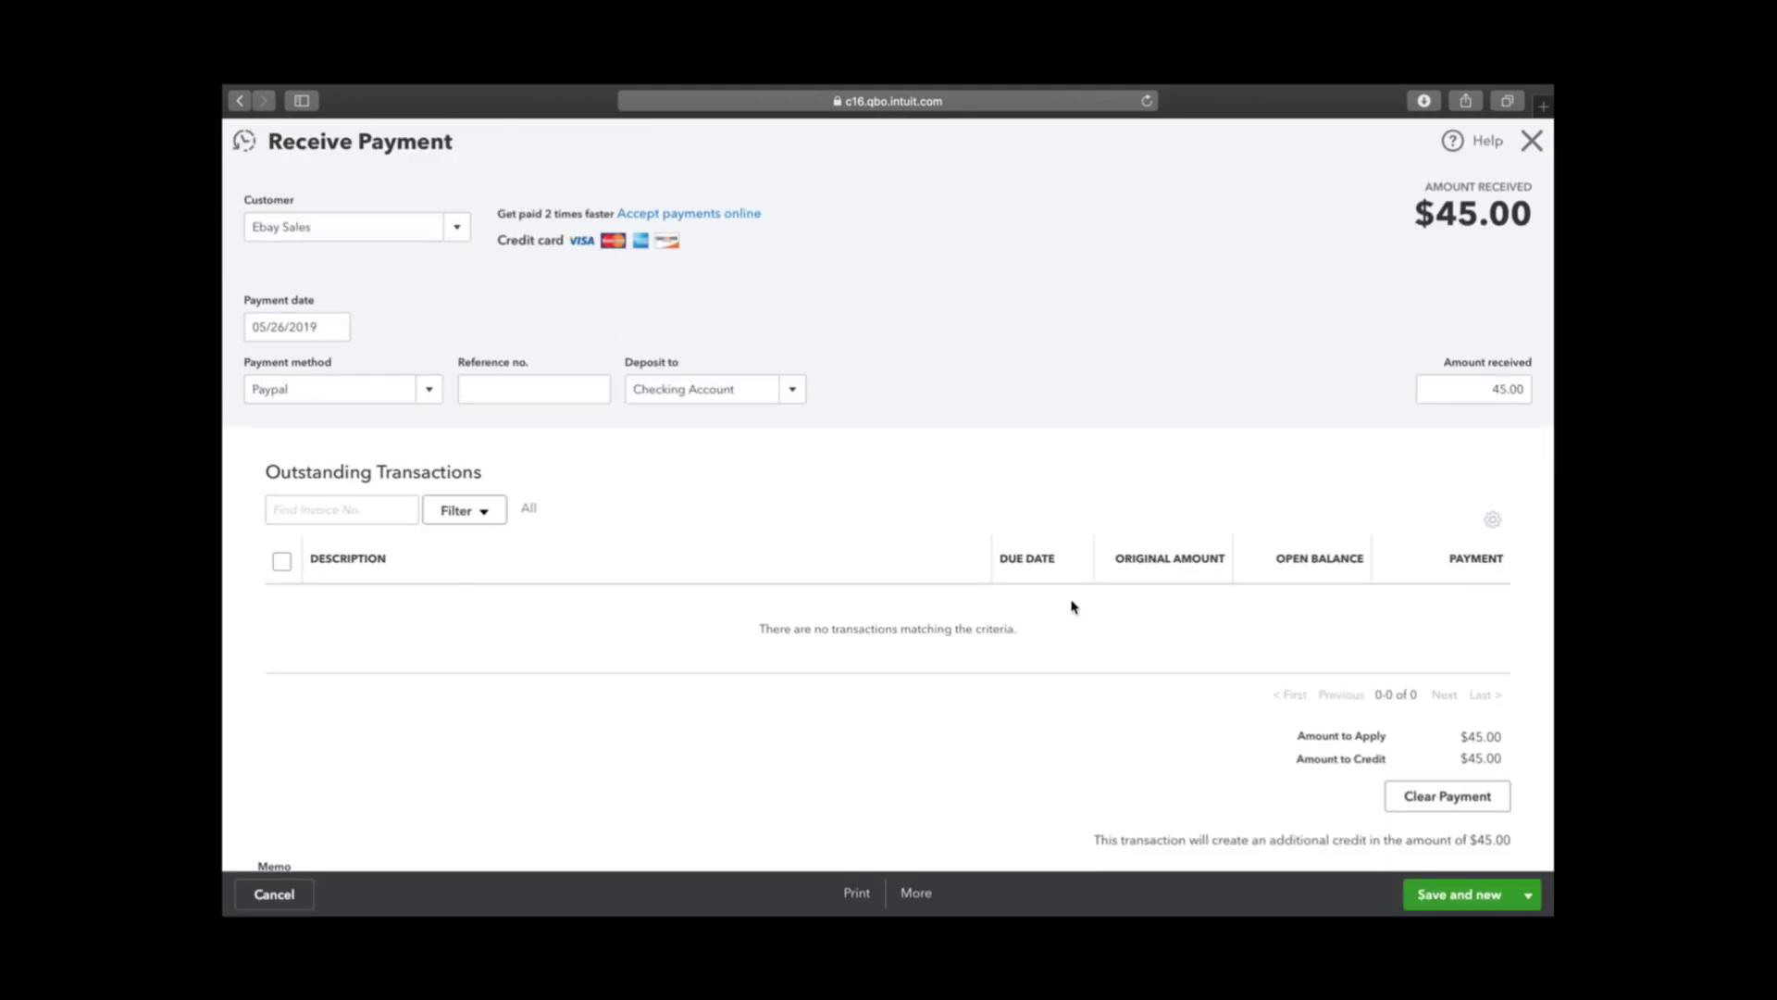
scroll(870, 865, "down", 2)
left_click(911, 894)
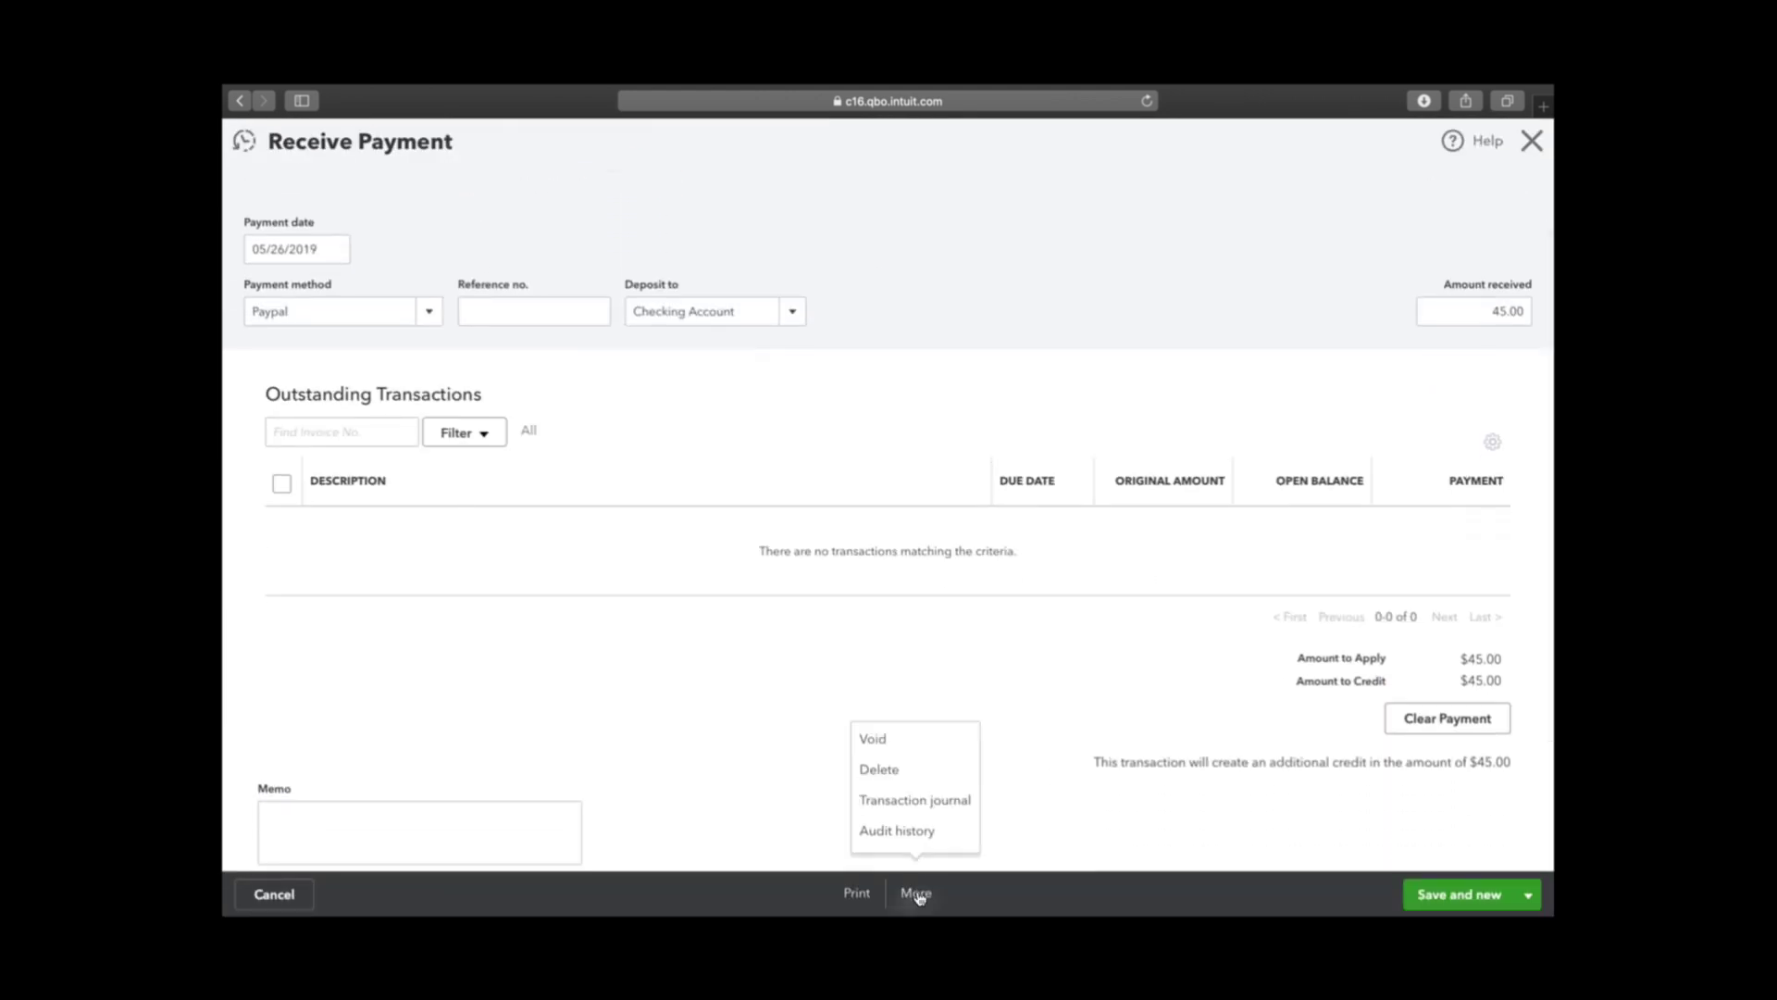
left_click(884, 778)
left_click(992, 572)
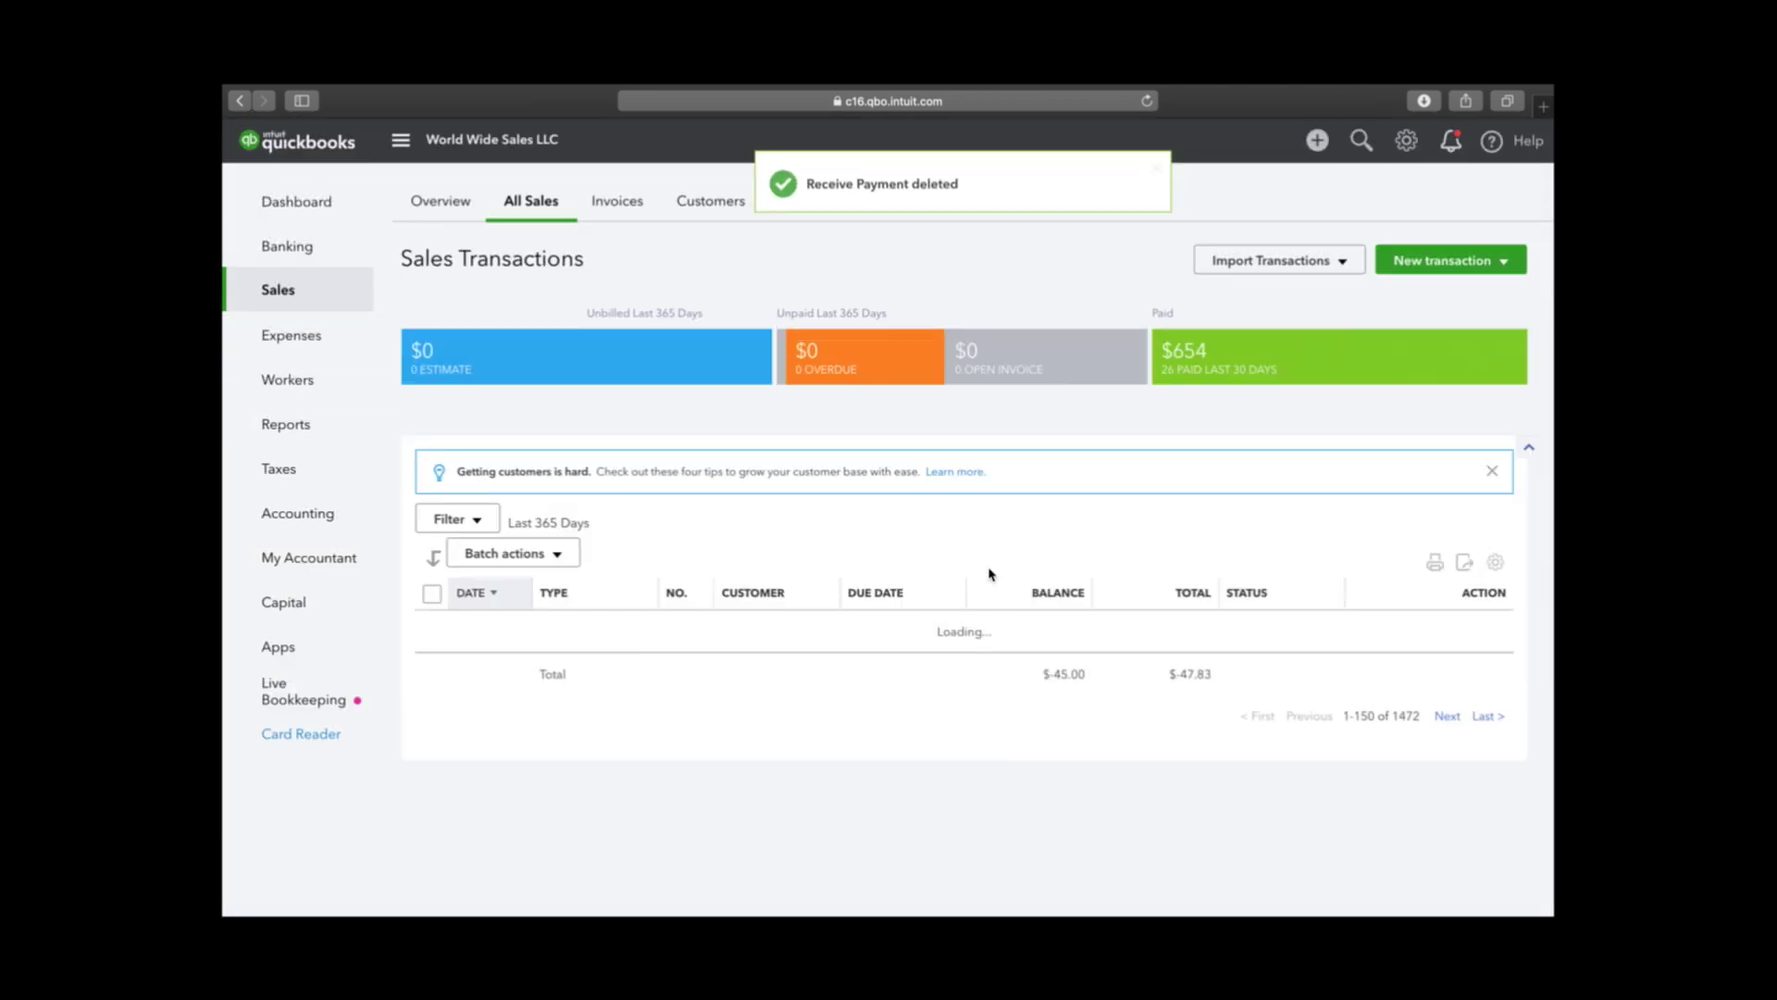
Step: Check the remaining sales transactions and return to the company dashboard
scroll(759, 643, "down", 1)
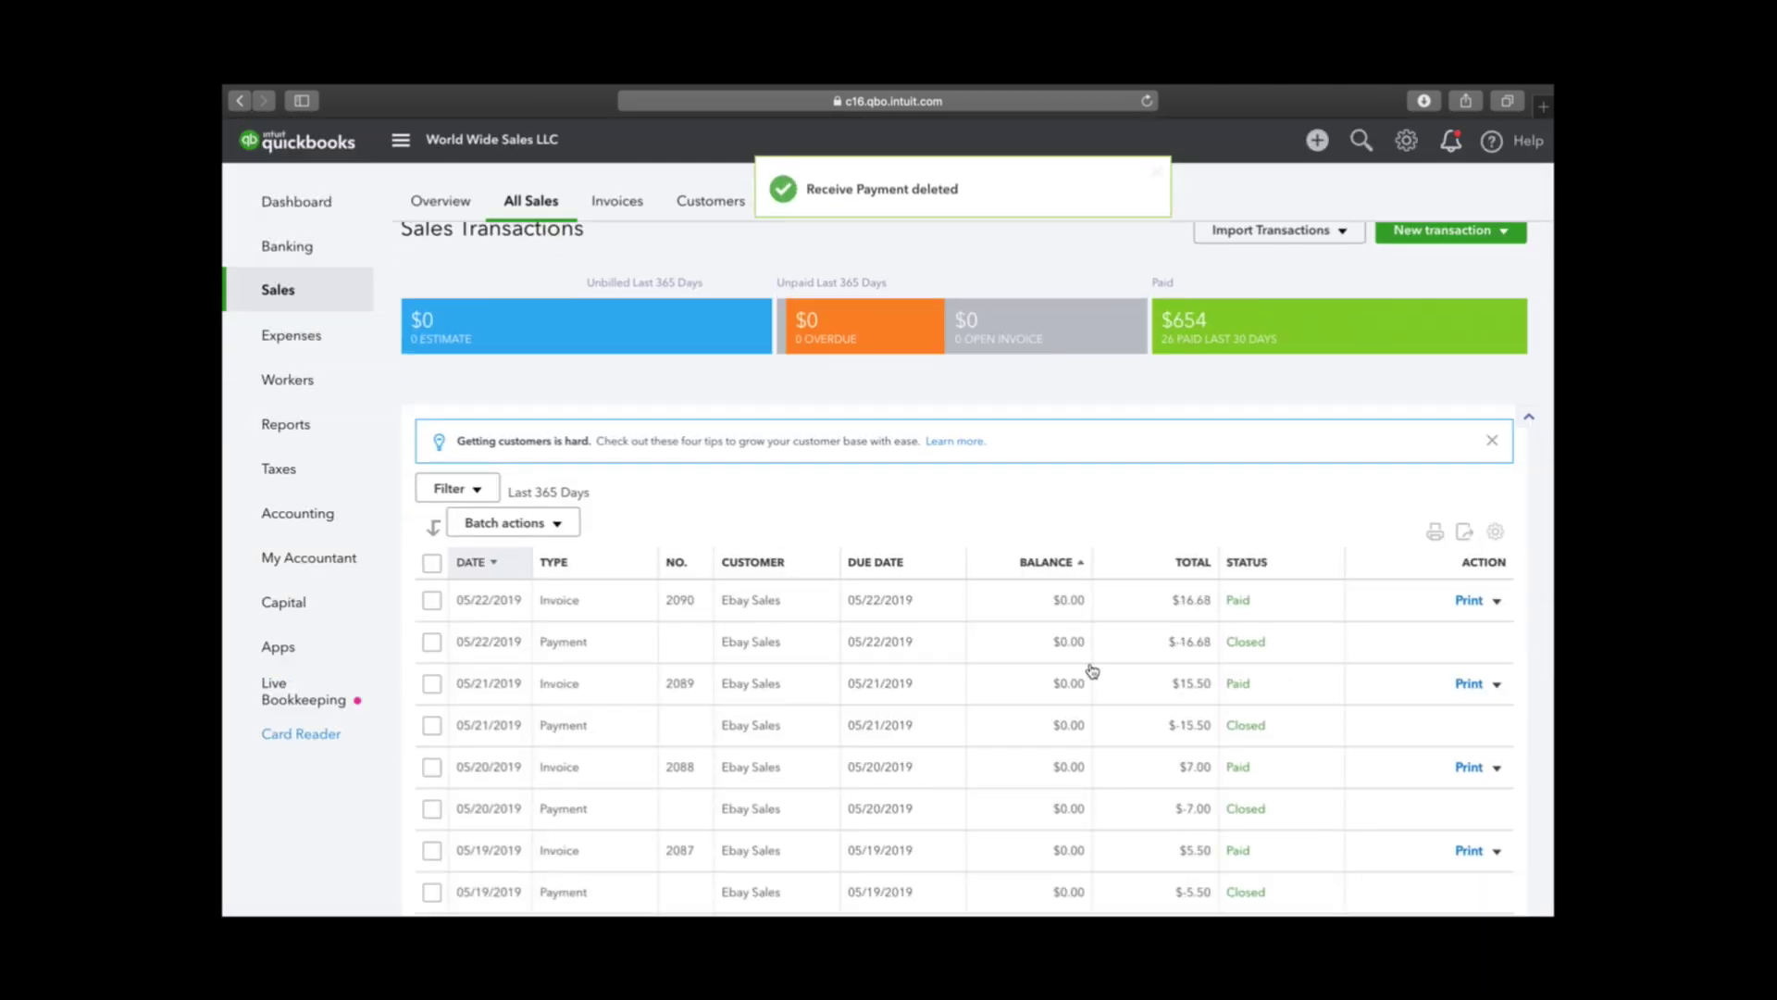
scroll(1092, 671, "up", 2)
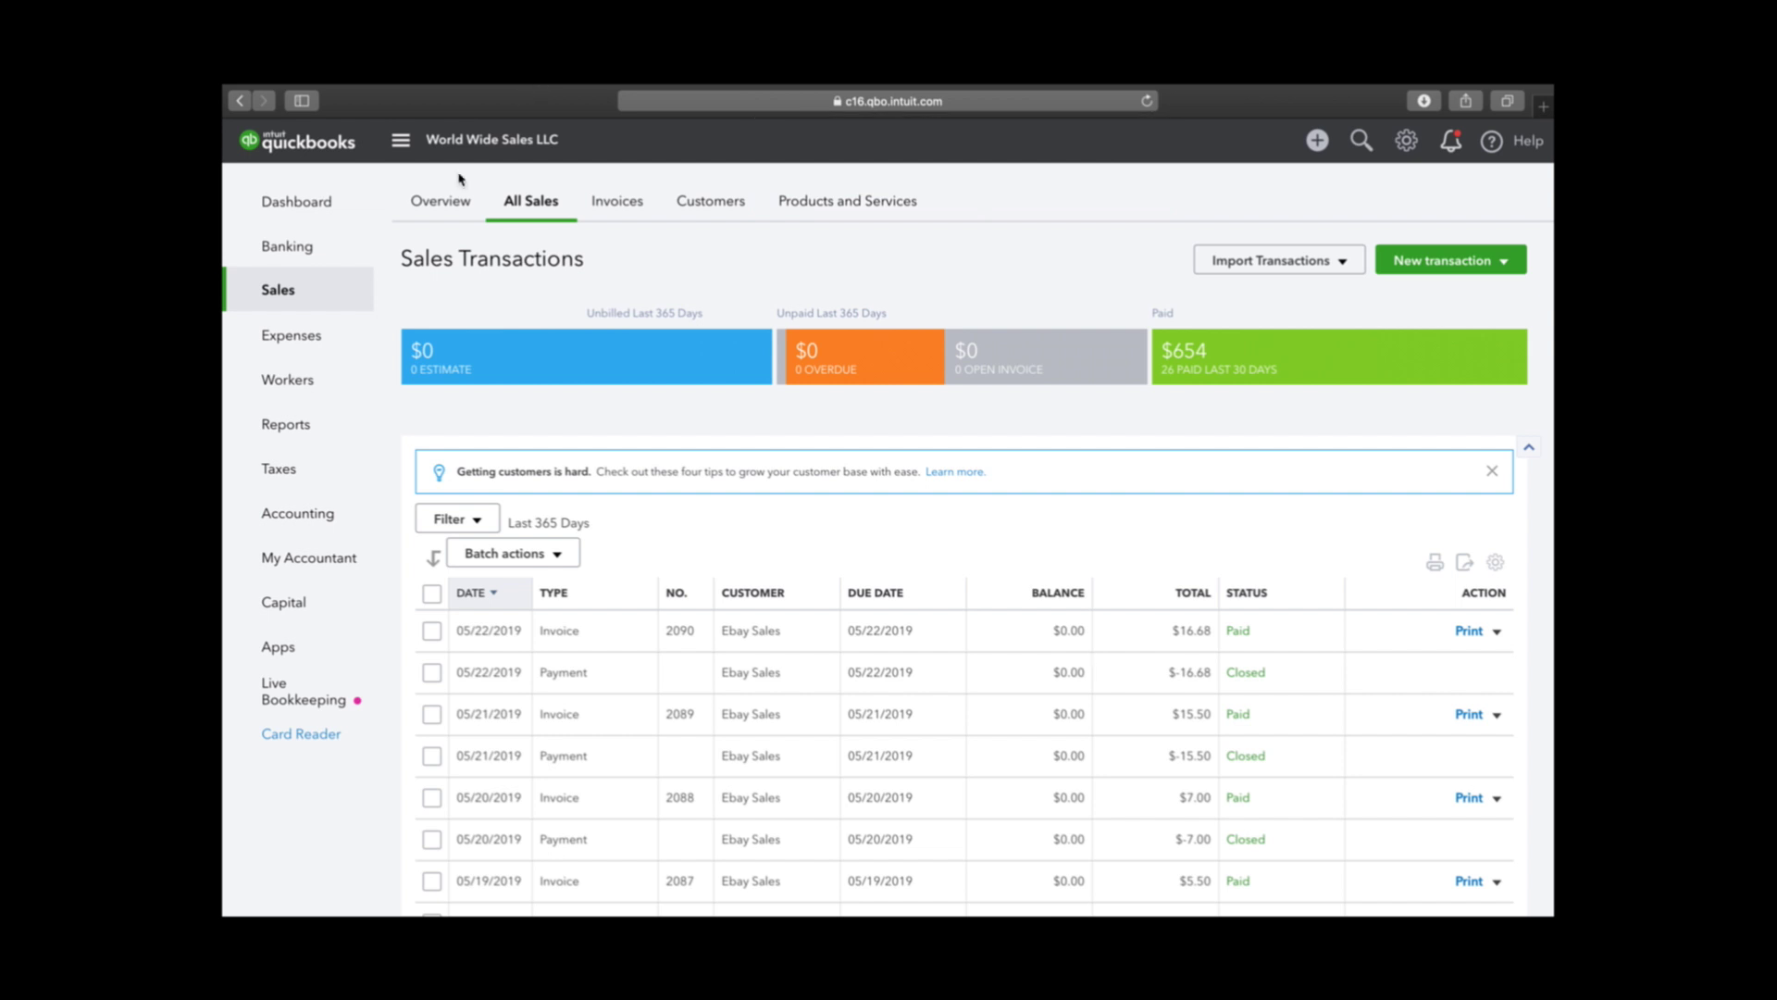
left_click(311, 214)
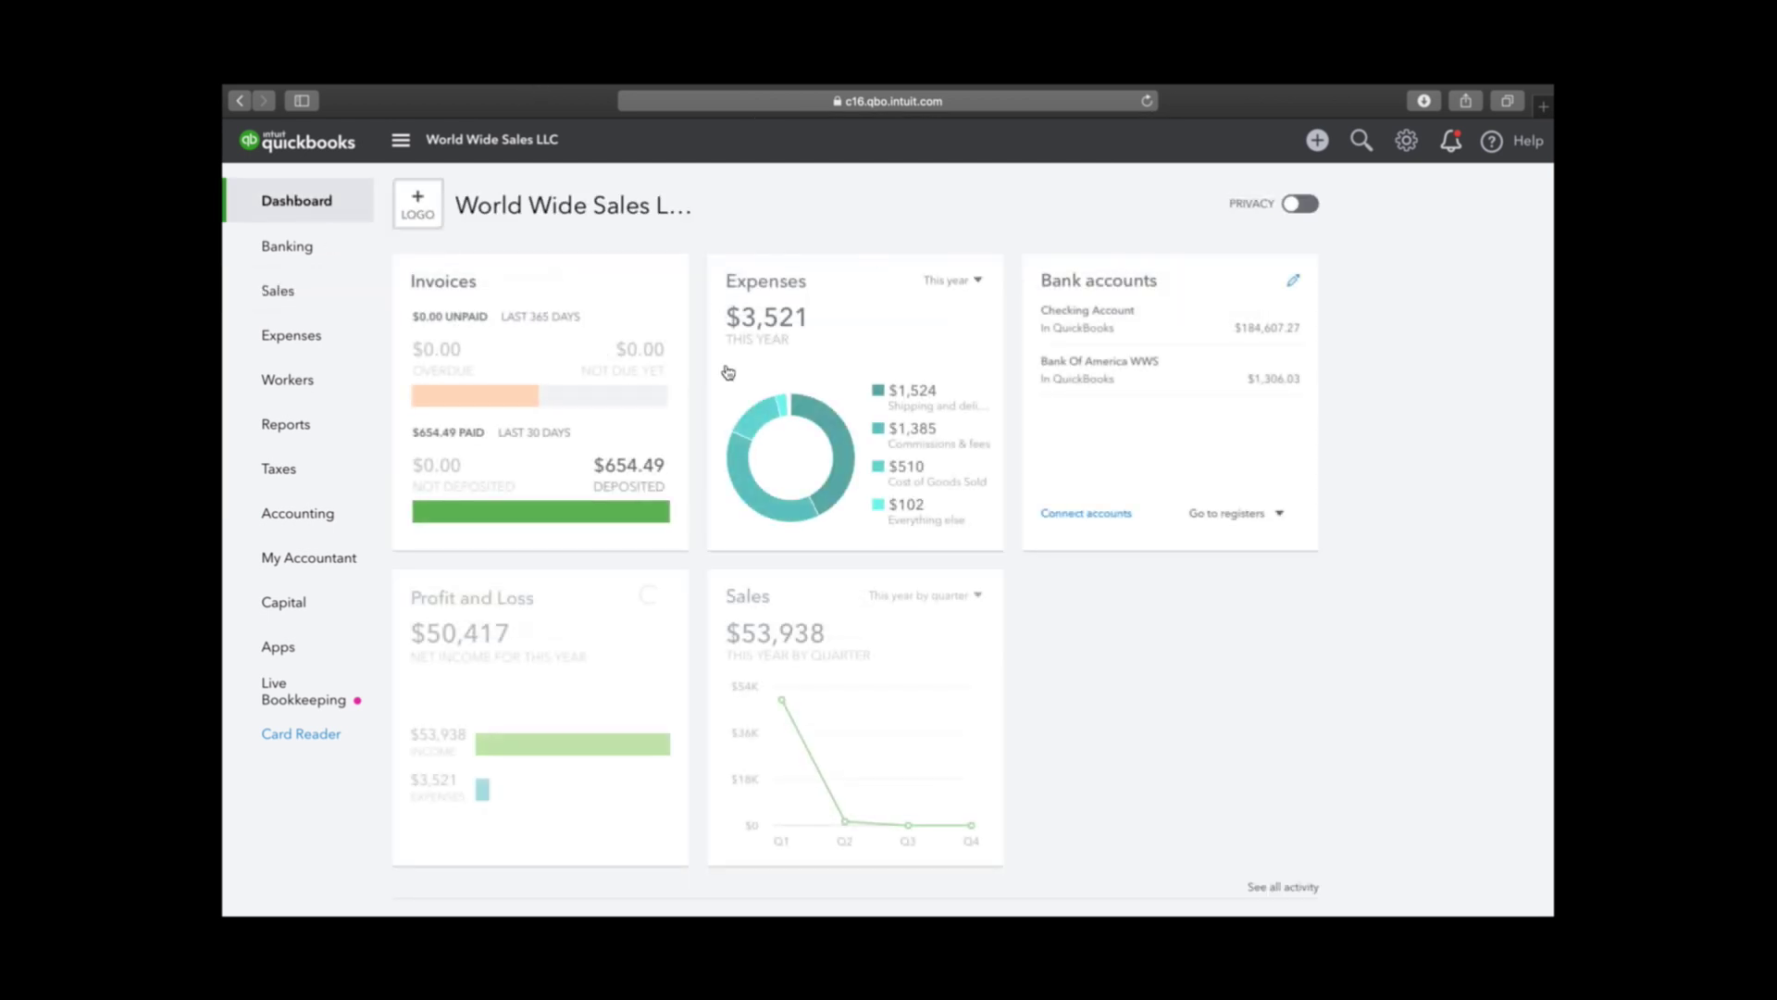